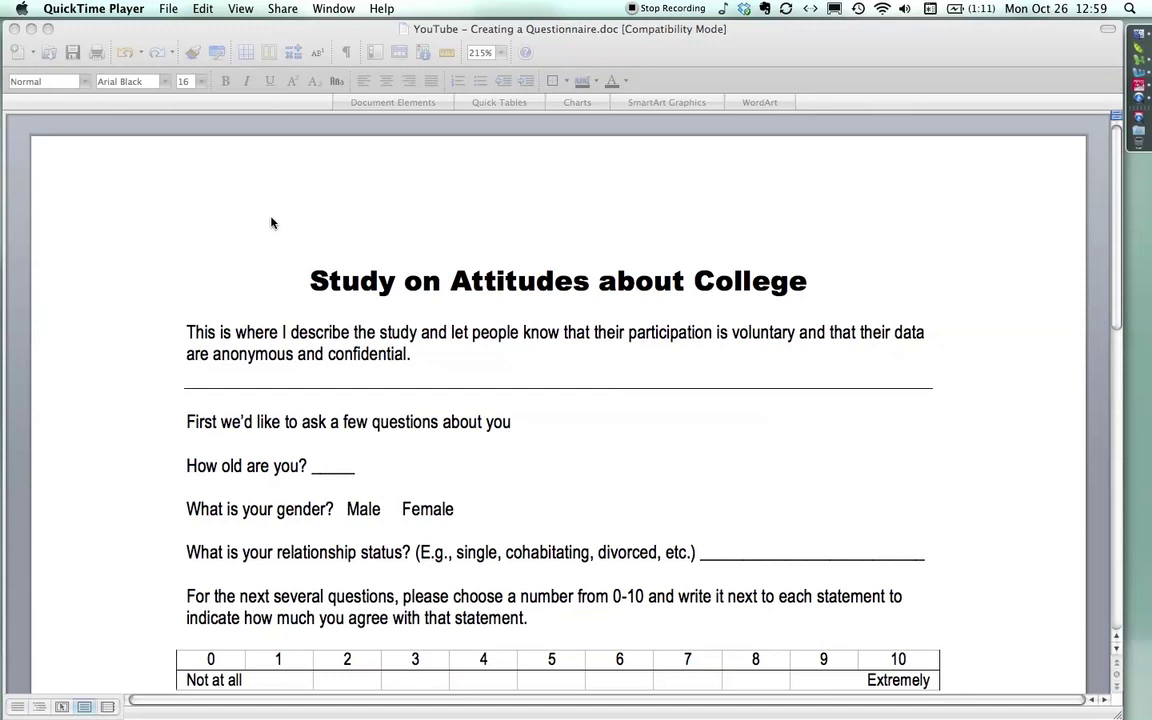
# Examine the questionnaire's title, demographic questions, 0-10 rating scale and three numbered statements about college.
pyautogui.click(455, 224)
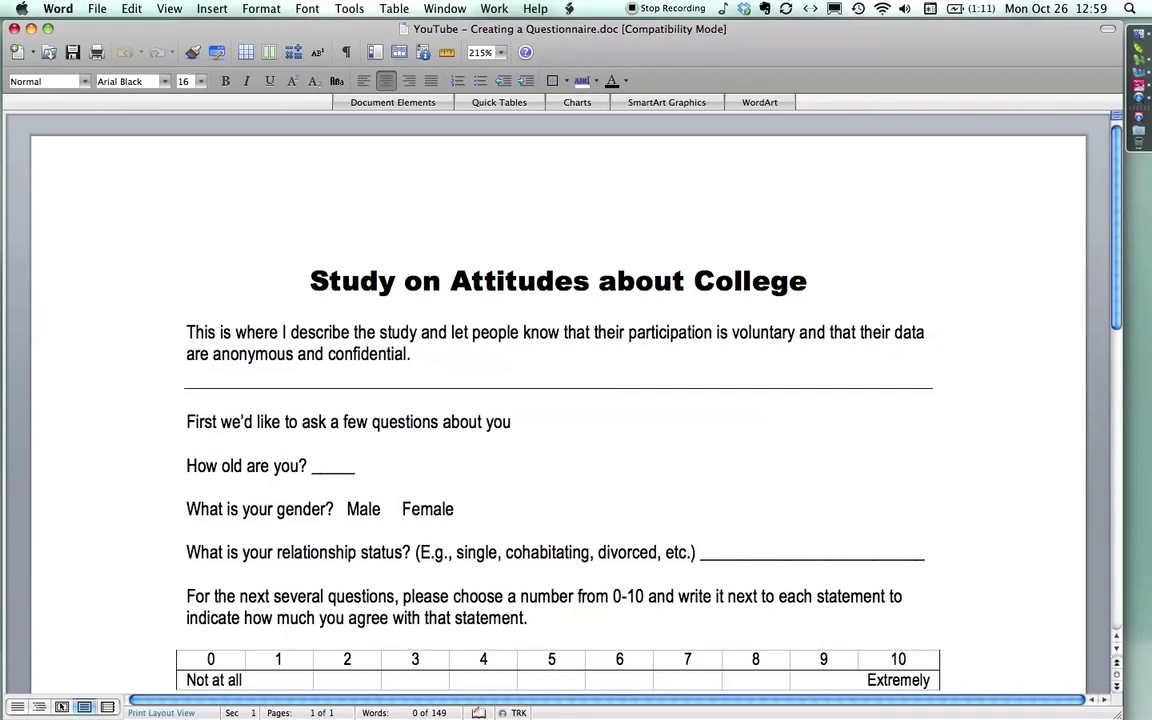
pyautogui.click(130, 287)
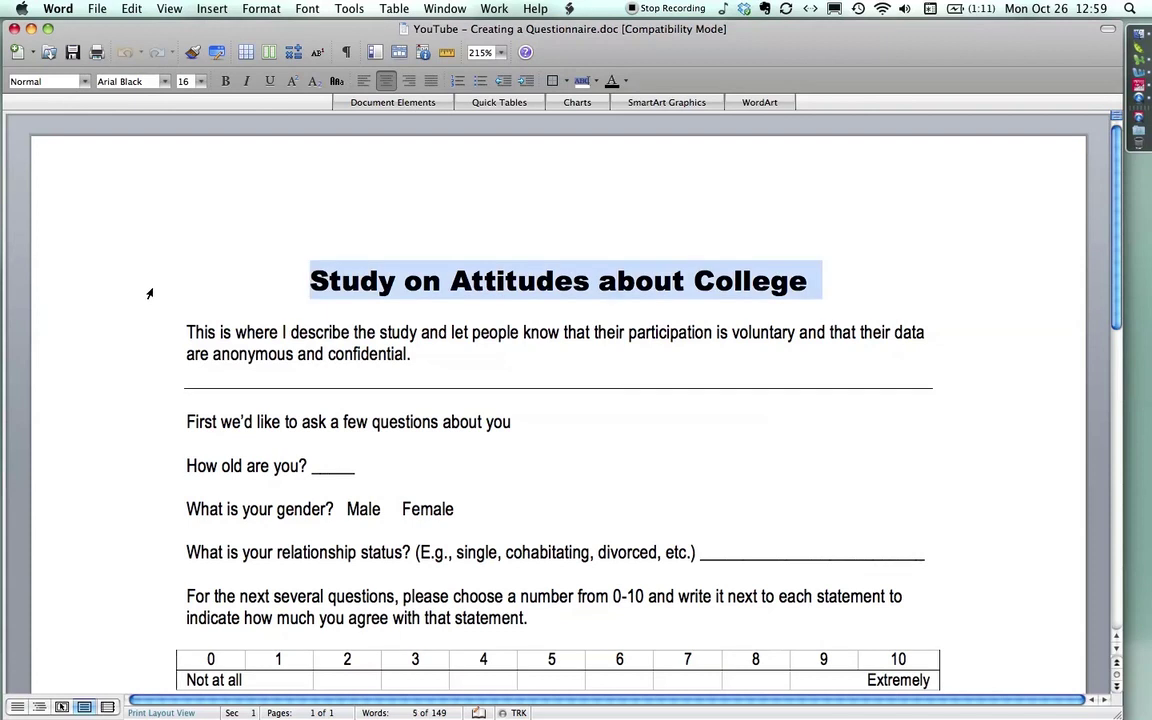
pyautogui.press('Down')
pyautogui.scroll(-5, 576, 400)
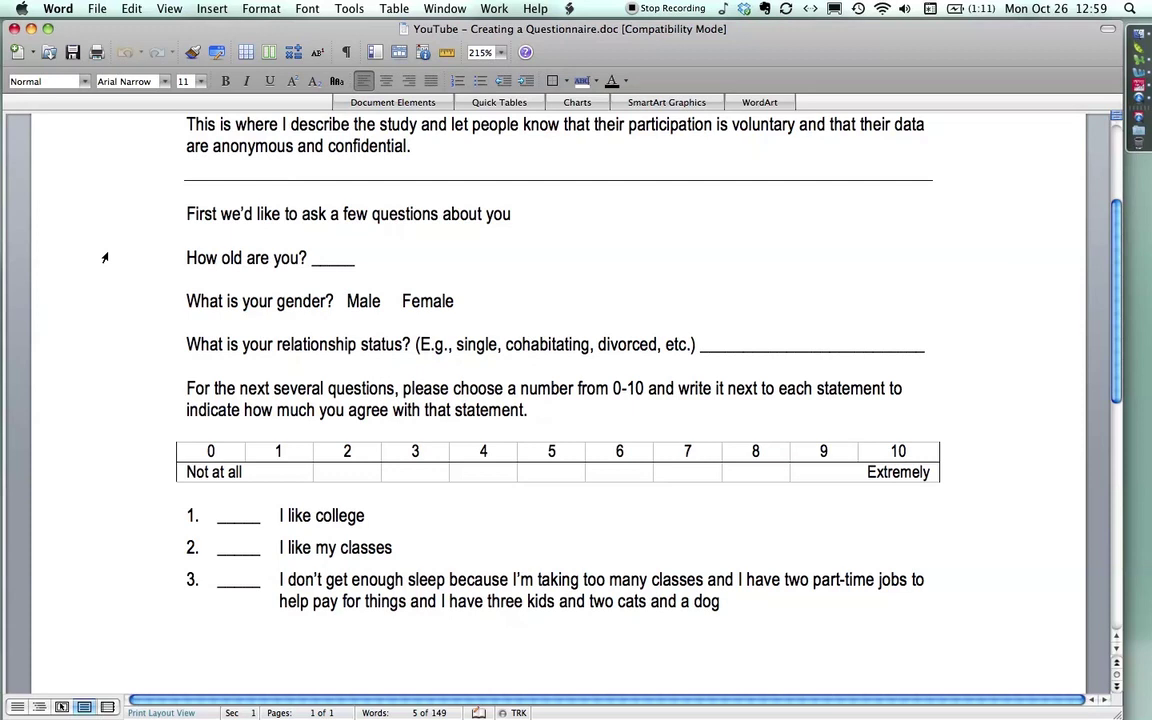
pyautogui.click(70, 265)
pyautogui.click(70, 308)
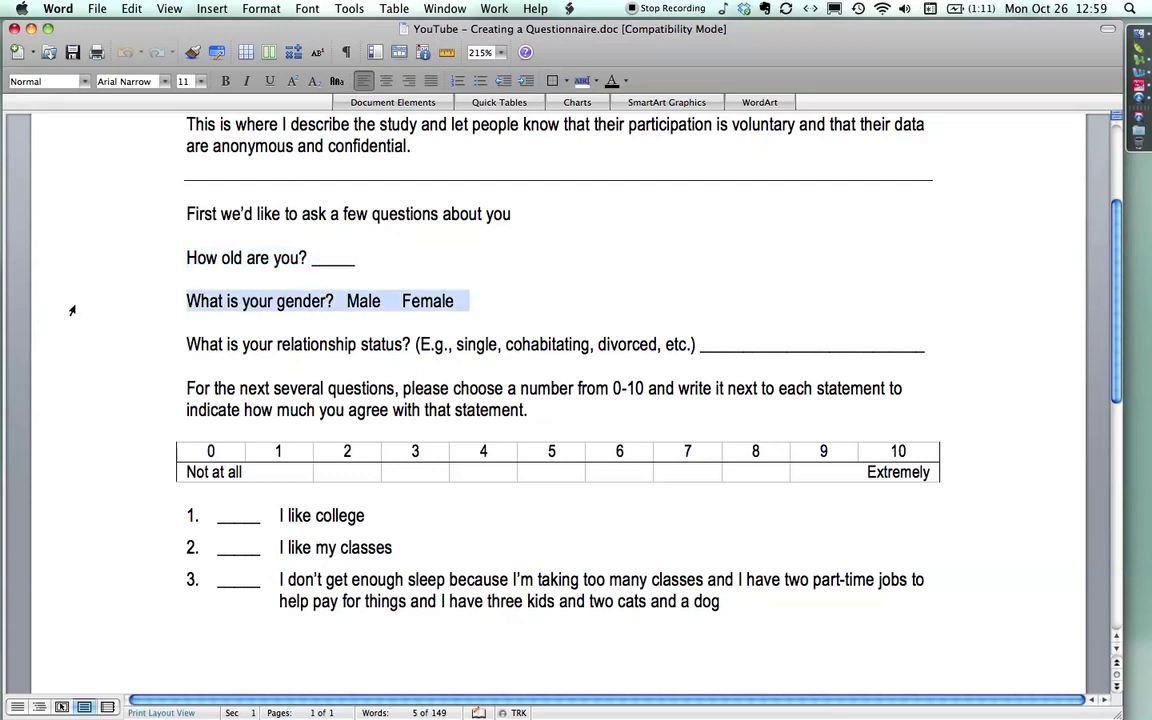
pyautogui.click(77, 348)
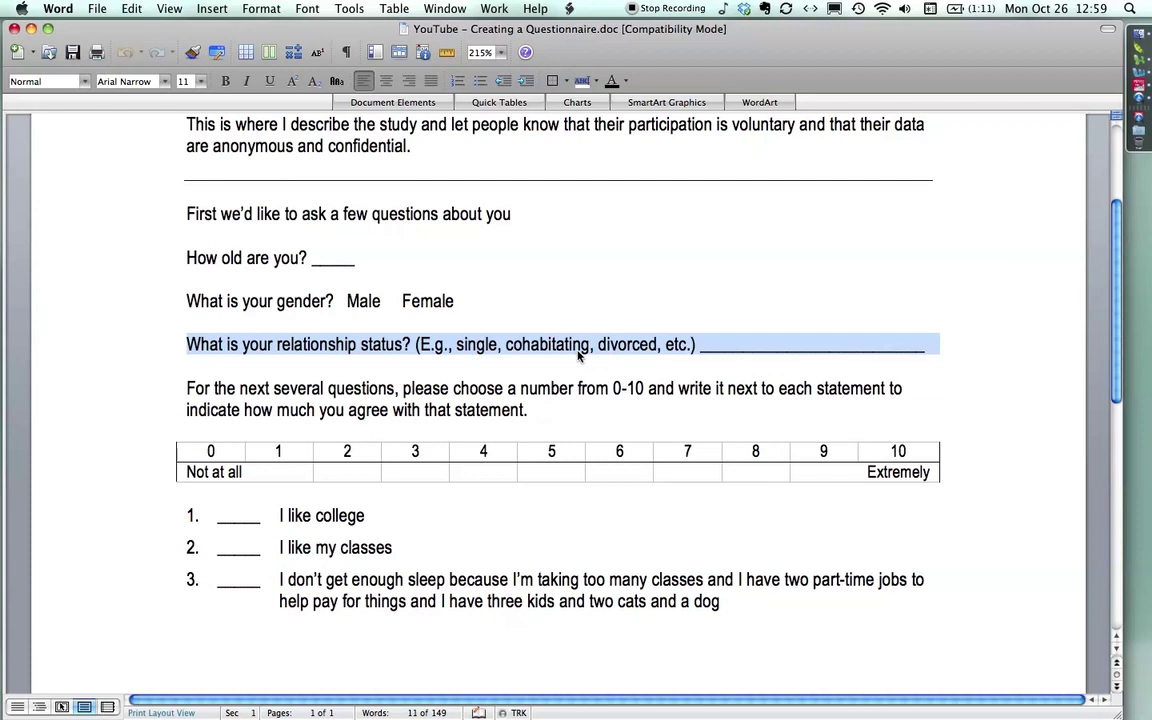
pyautogui.click(91, 259)
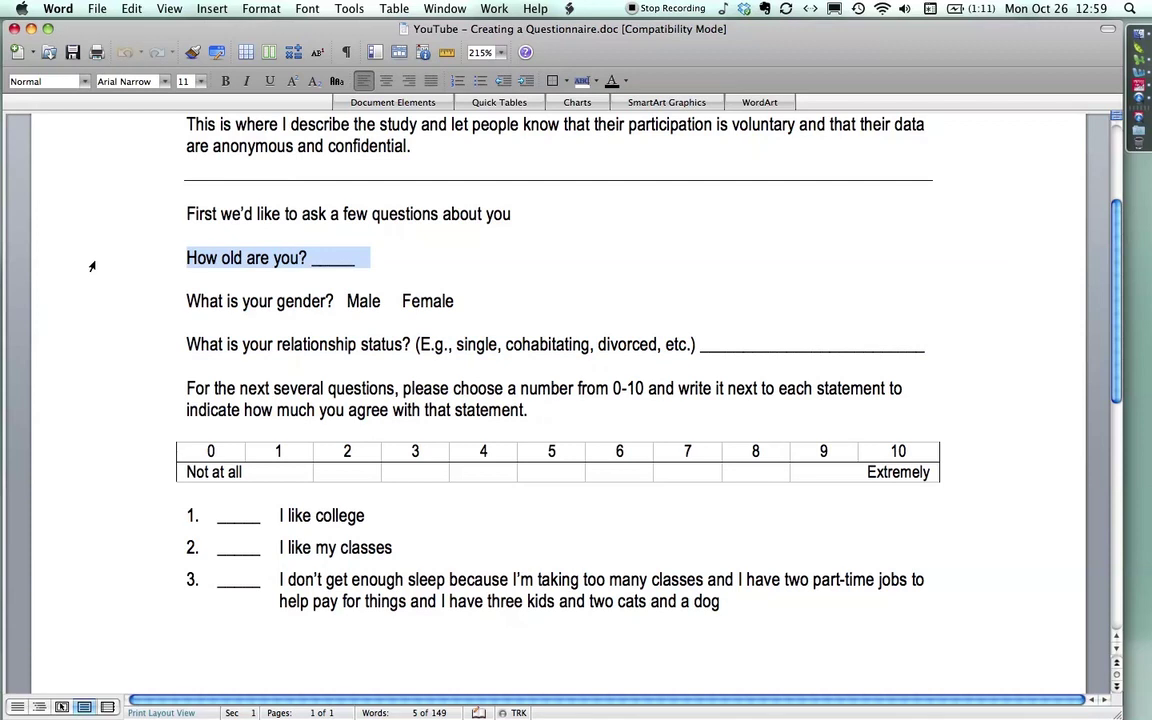
pyautogui.scroll(-3, 91, 266)
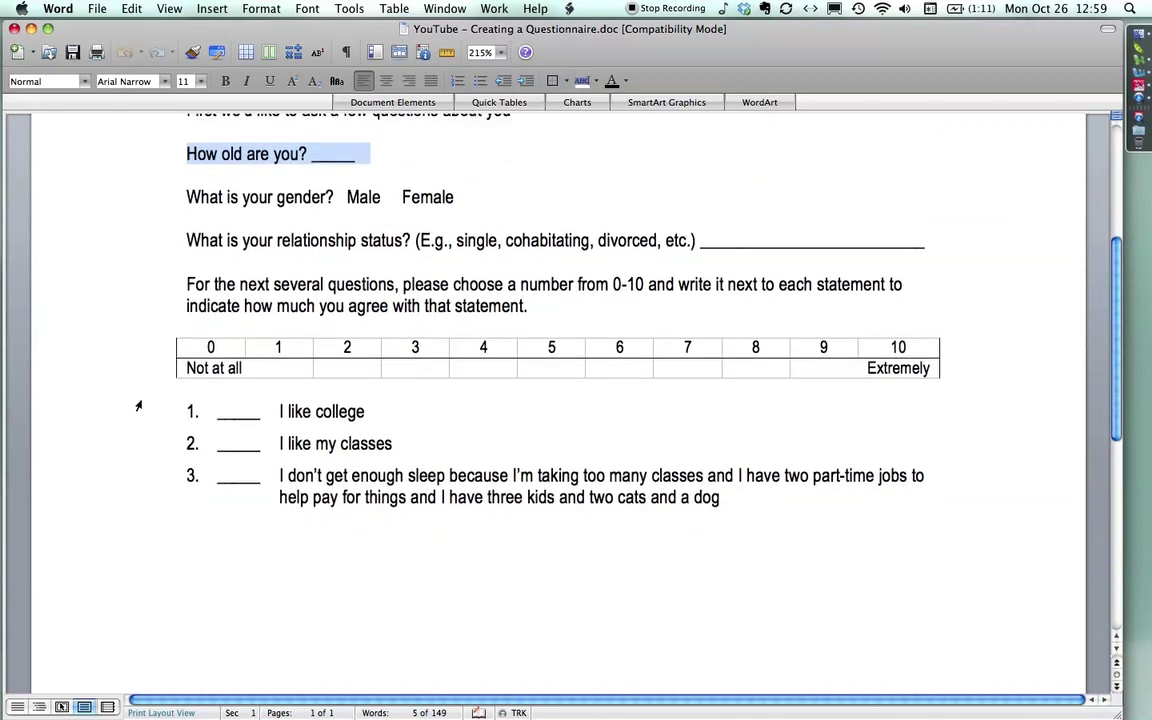
pyautogui.moveTo(127, 420); pyautogui.dragTo(131, 490)
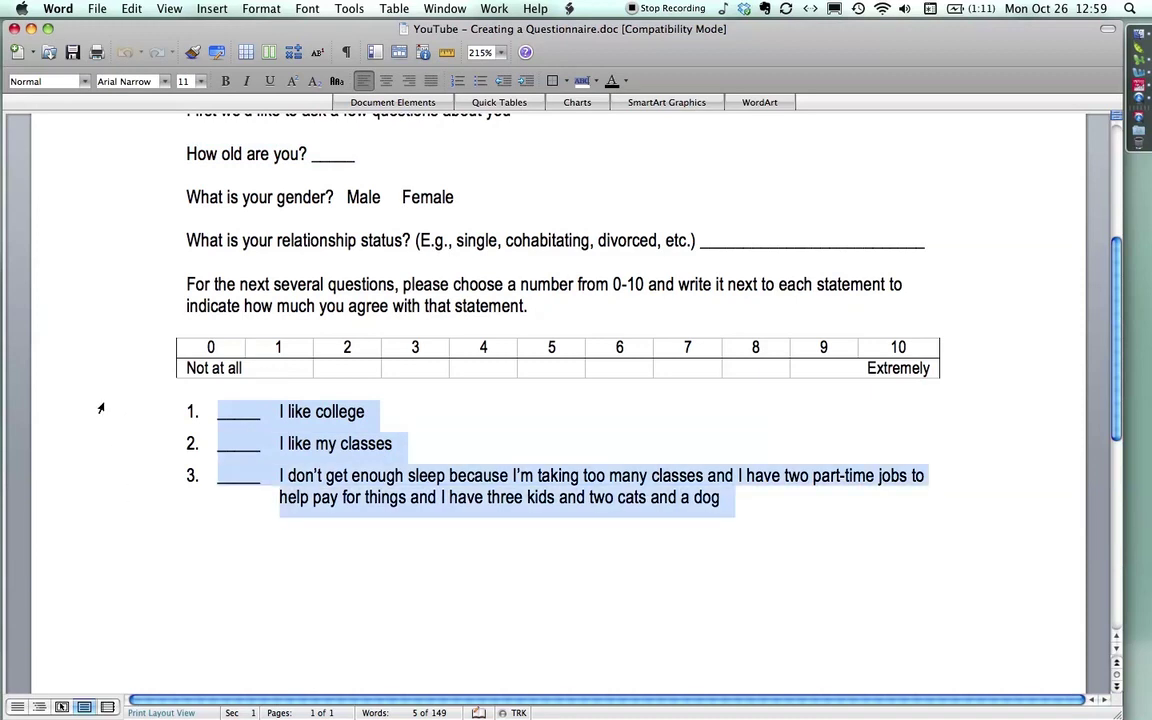
pyautogui.moveTo(86, 348); pyautogui.dragTo(88, 368)
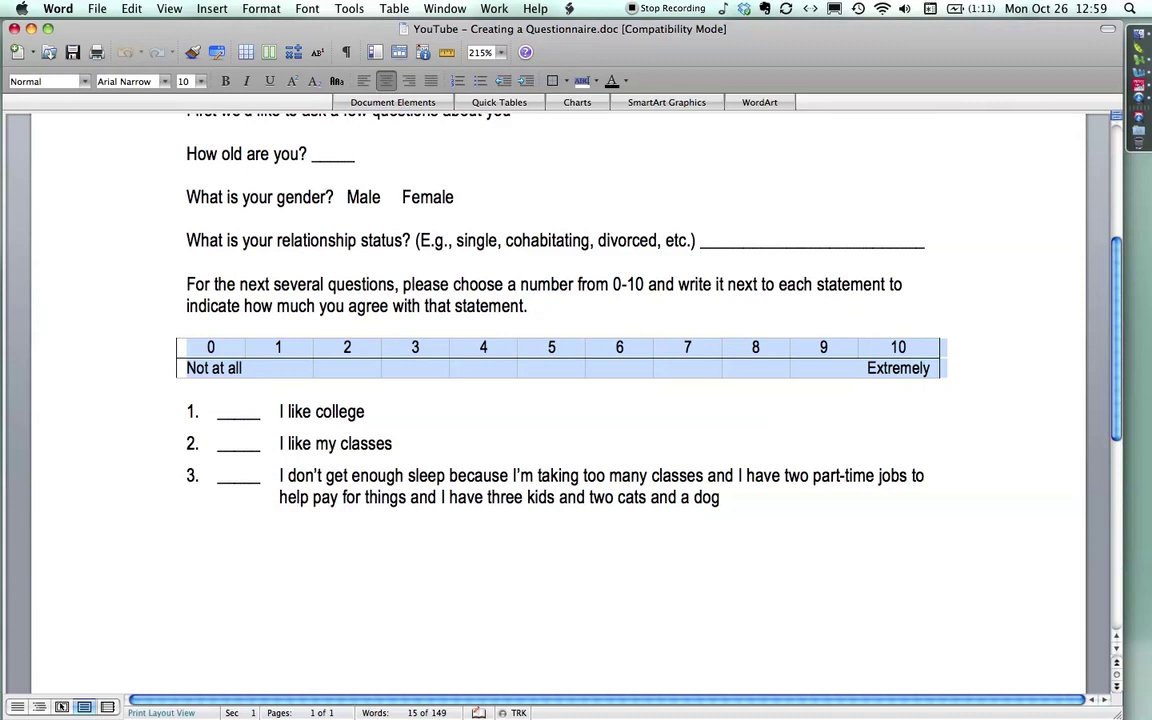
pyautogui.scroll(2, 357, 393)
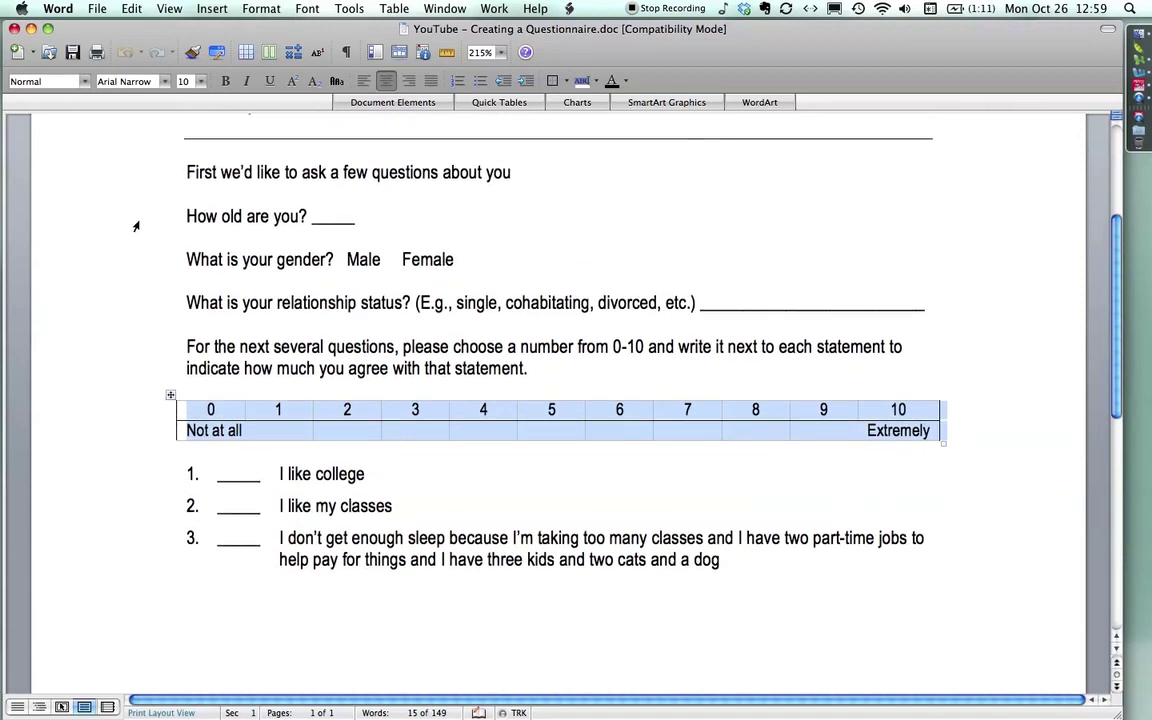
pyautogui.moveTo(128, 212); pyautogui.dragTo(131, 571)
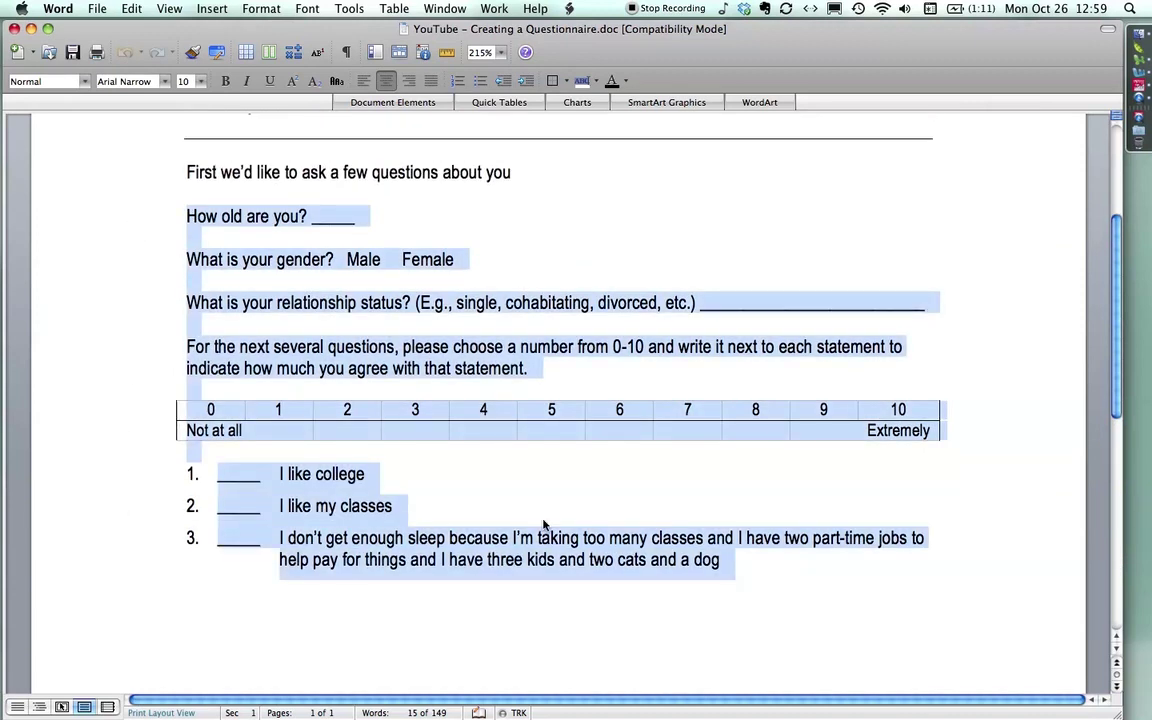
pyautogui.click(420, 506)
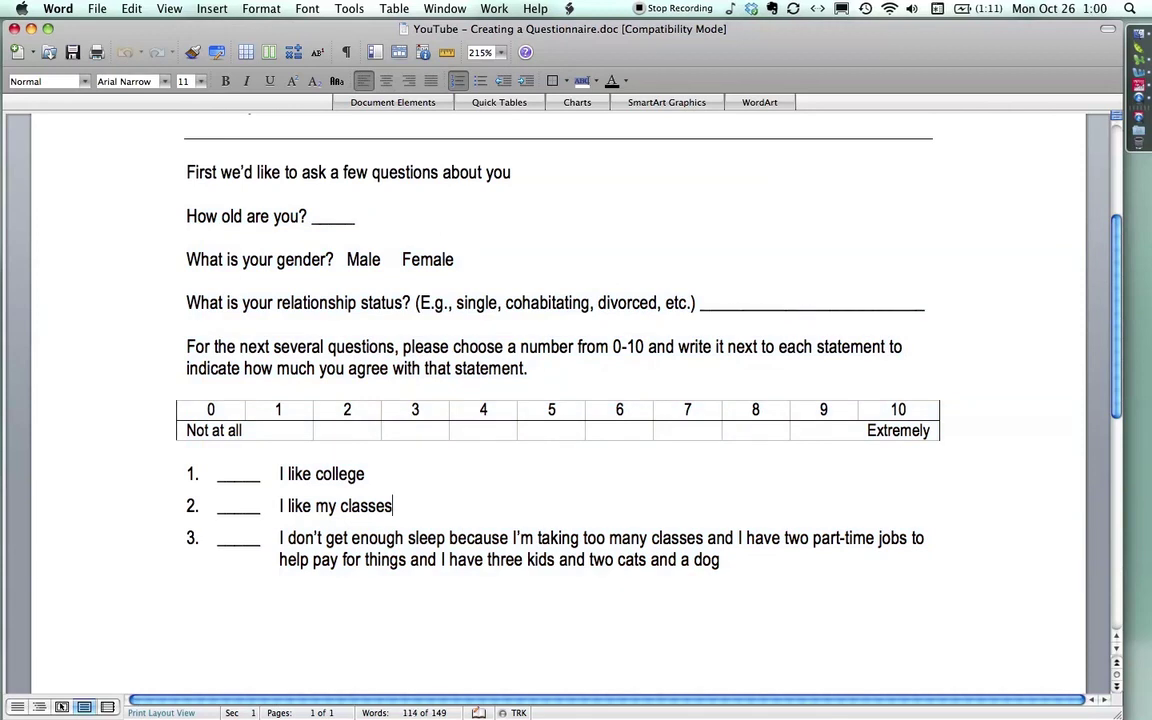
# Switch to the data entry workbook in Excel and enter the column header ID in cell A1.
pyautogui.press('super+Tab')
pyautogui.press('super+Tab')
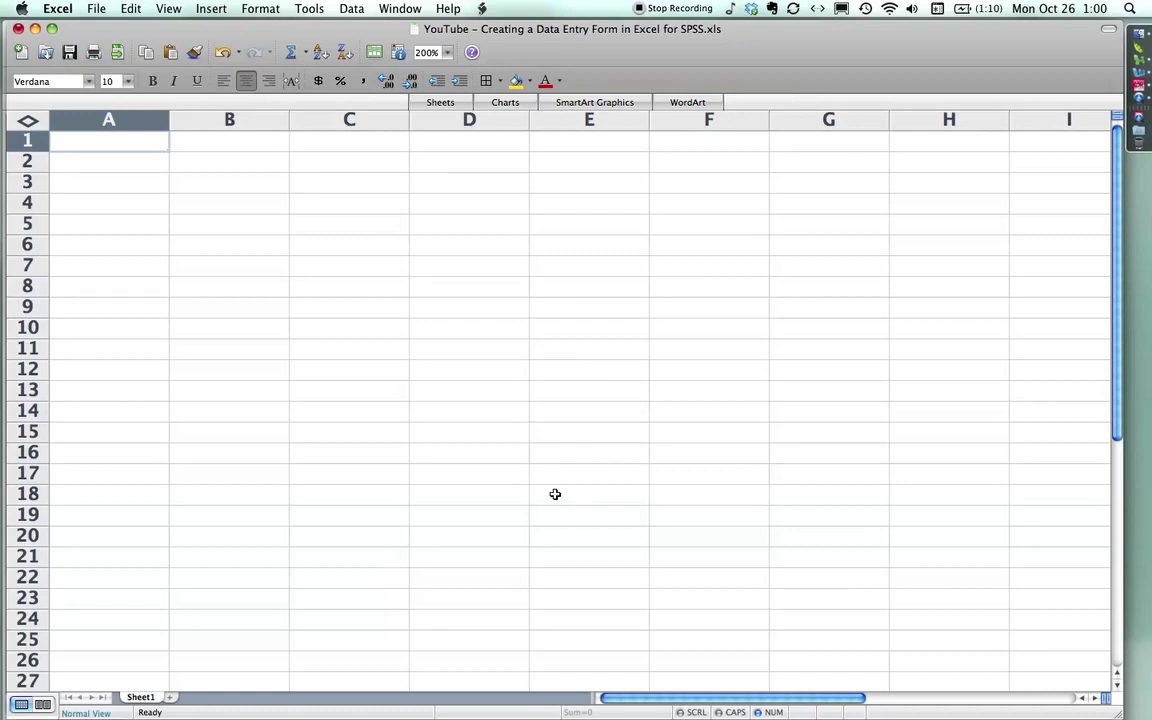
pyautogui.write('ID')
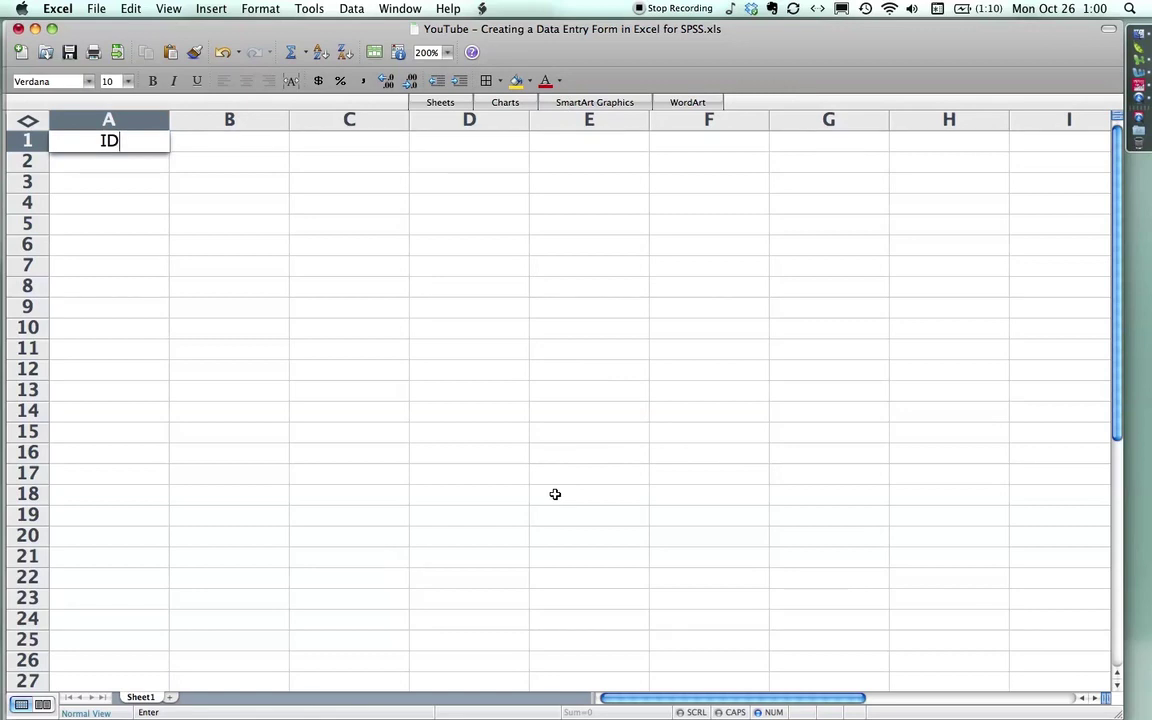
pyautogui.press('Return')
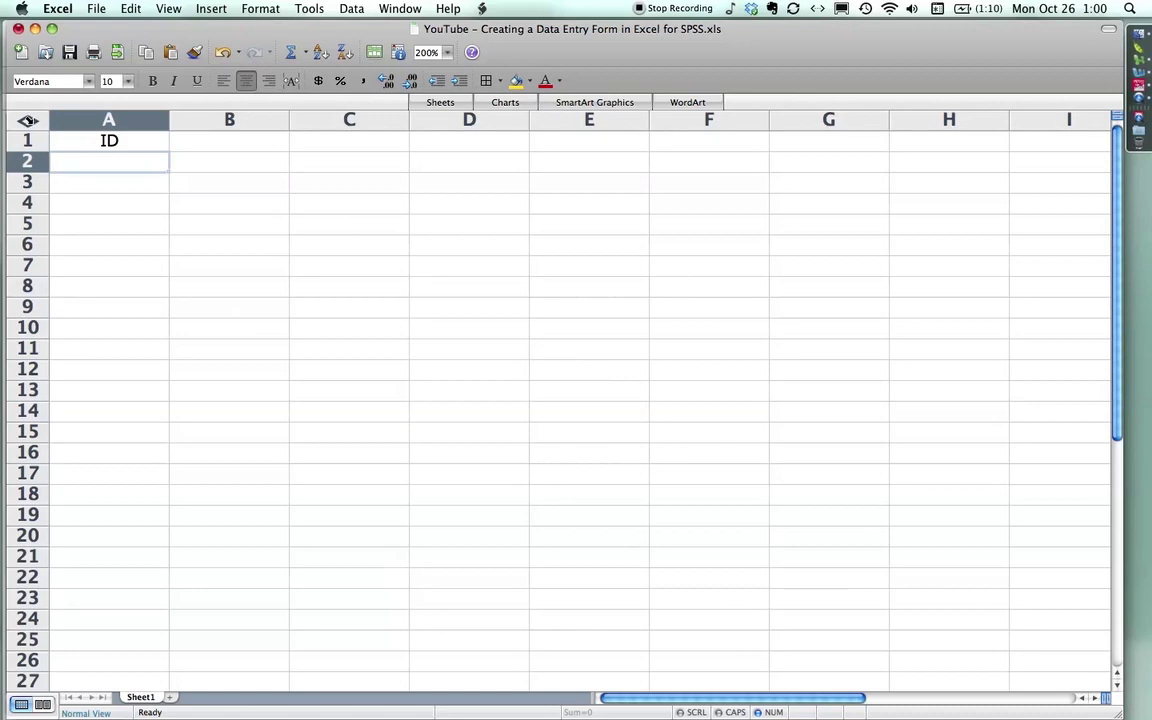
# Center-align all cells of the worksheet.
pyautogui.click(29, 120)
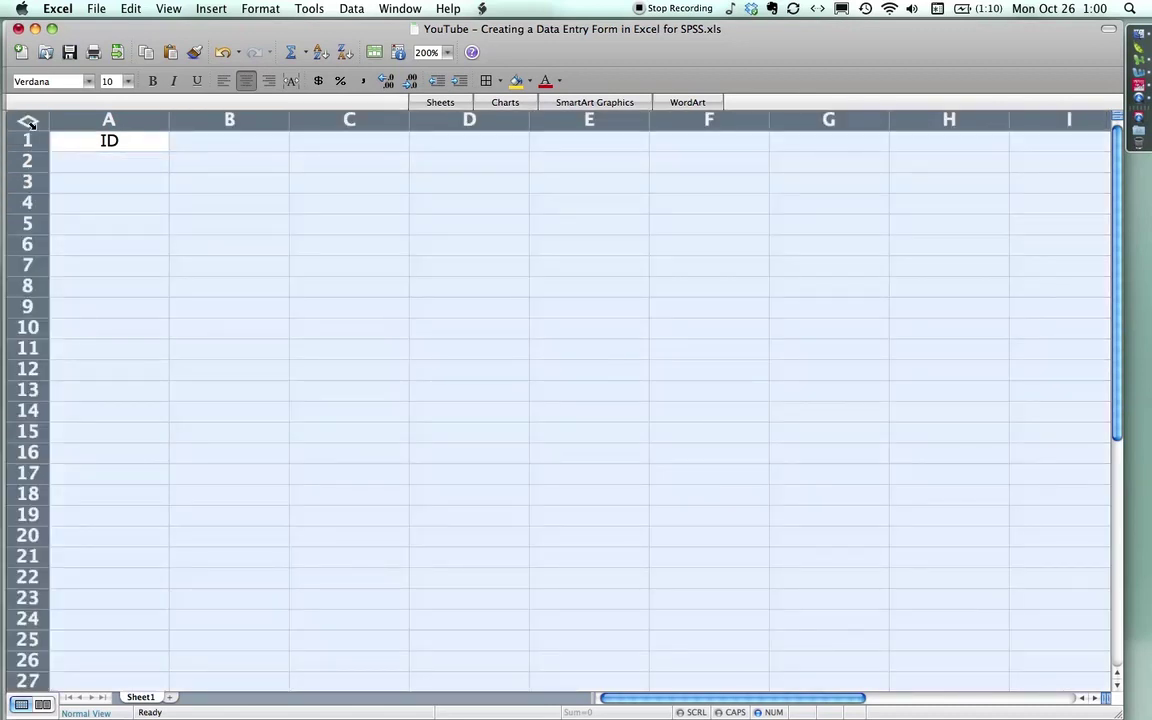
pyautogui.click(224, 83)
pyautogui.click(247, 82)
pyautogui.click(100, 140)
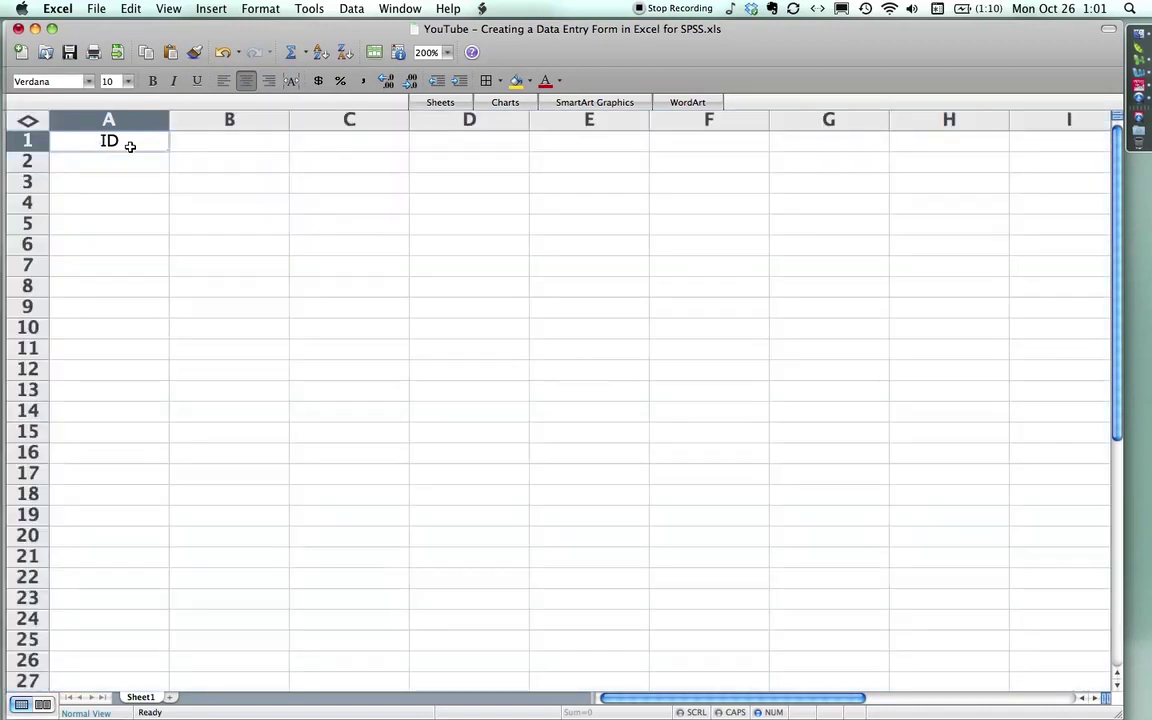
# Make the whole header row 1 bold.
pyautogui.click(29, 140)
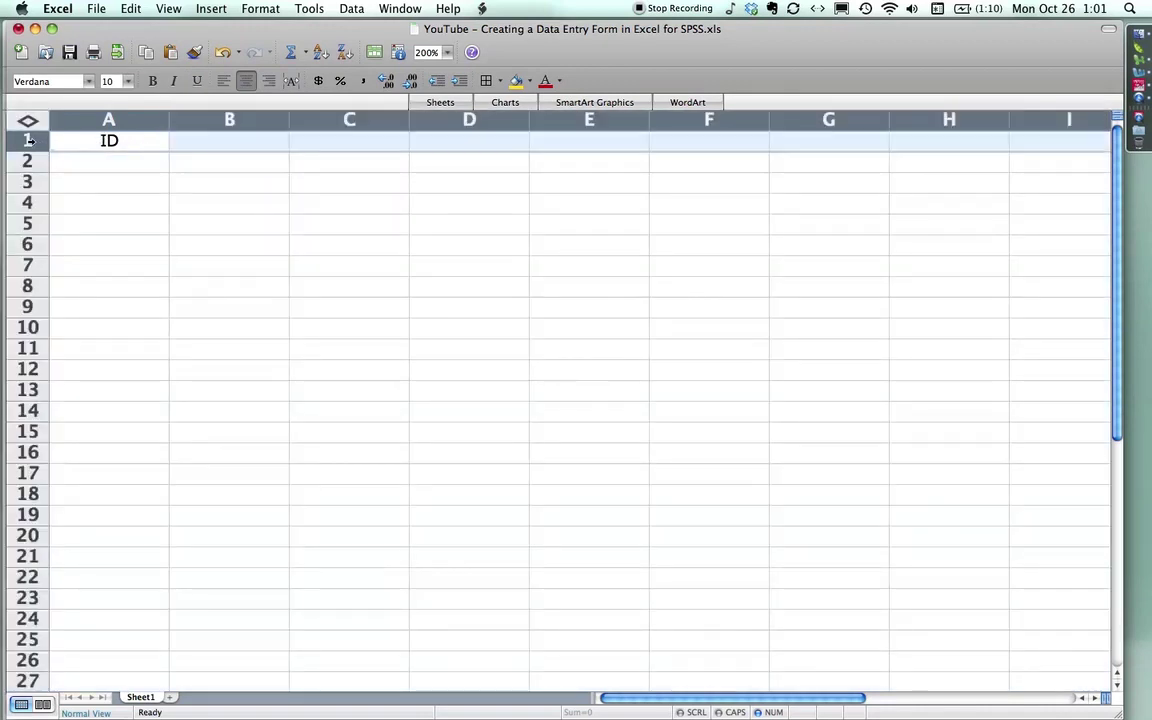
pyautogui.click(152, 81)
pyautogui.click(108, 141)
# Check the questionnaire's first question in Word, then enter the matching header Age in cell B1 of the Excel sheet.
pyautogui.click(195, 141)
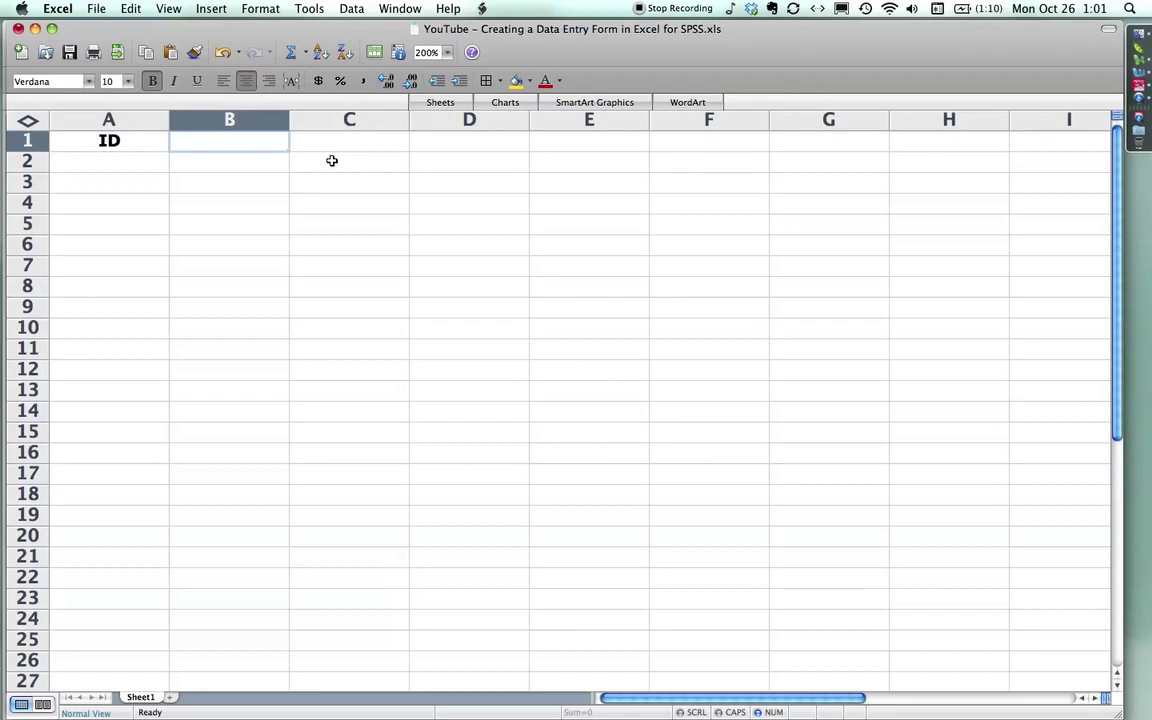
pyautogui.press('super+Tab')
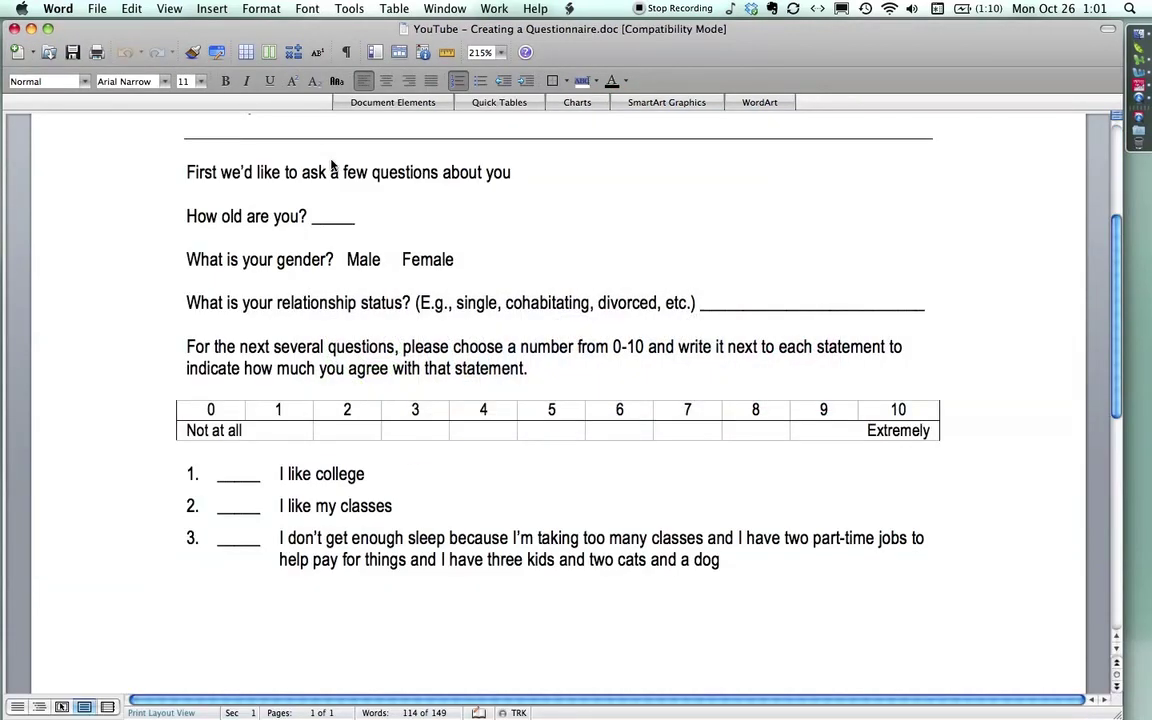
pyautogui.scroll(3, 584, 400)
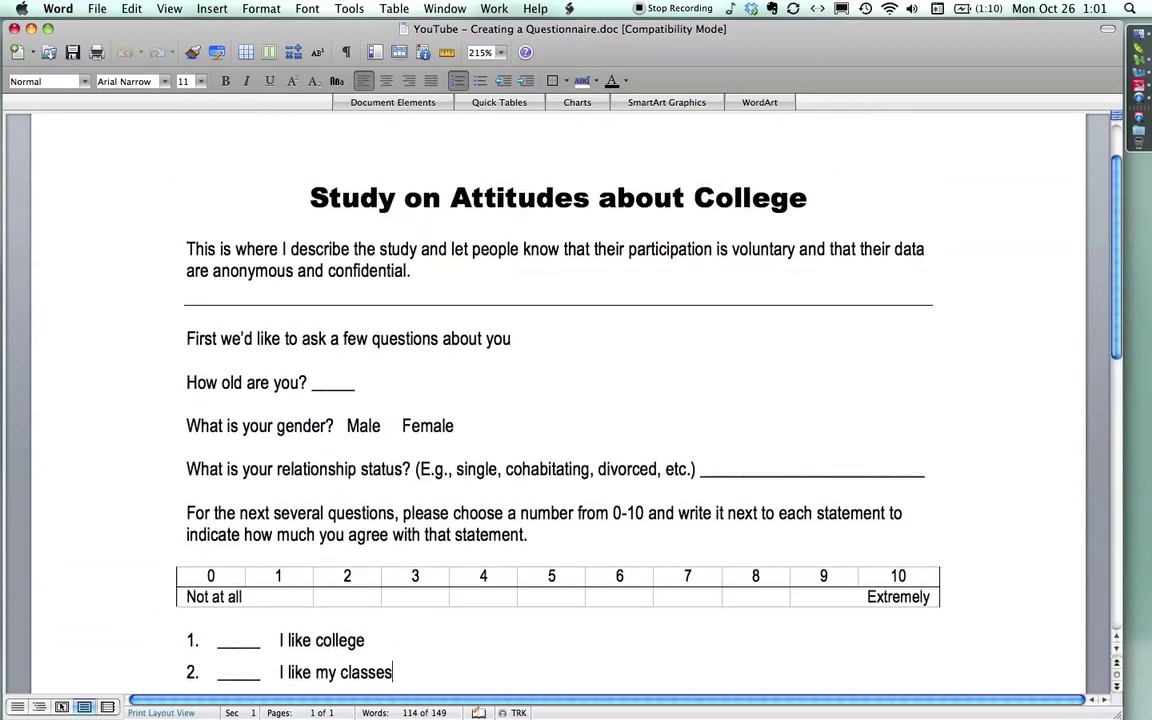
pyautogui.scroll(-1, 353, 567)
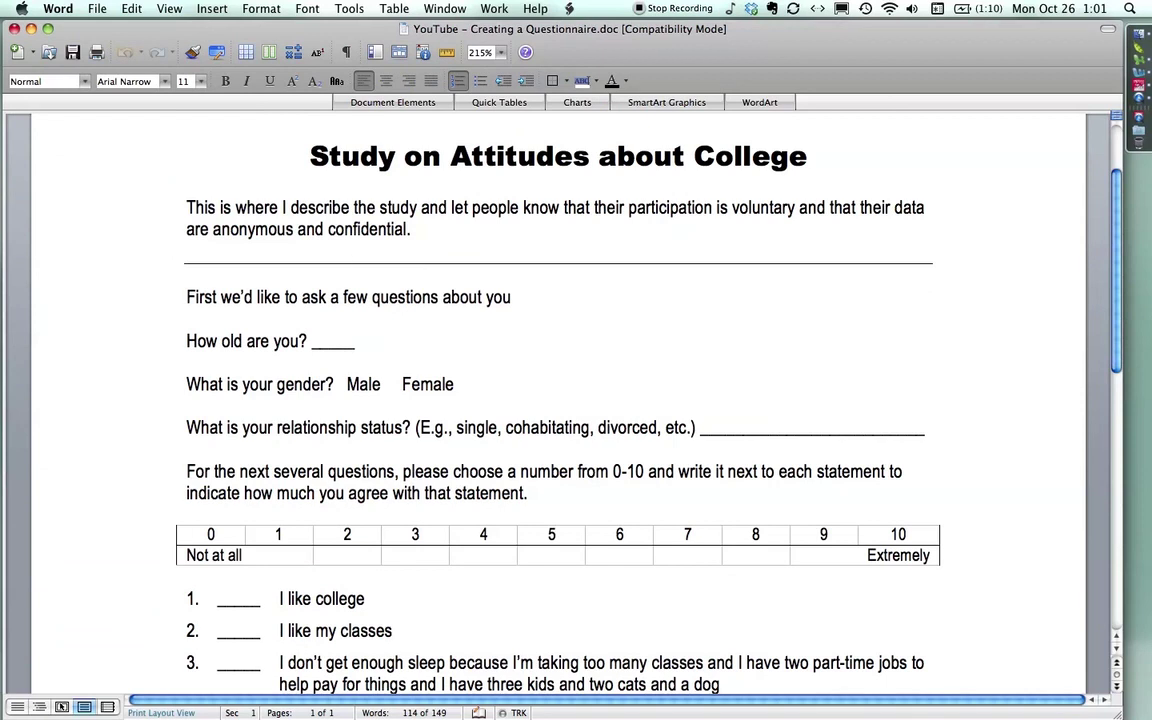
pyautogui.click(127, 349)
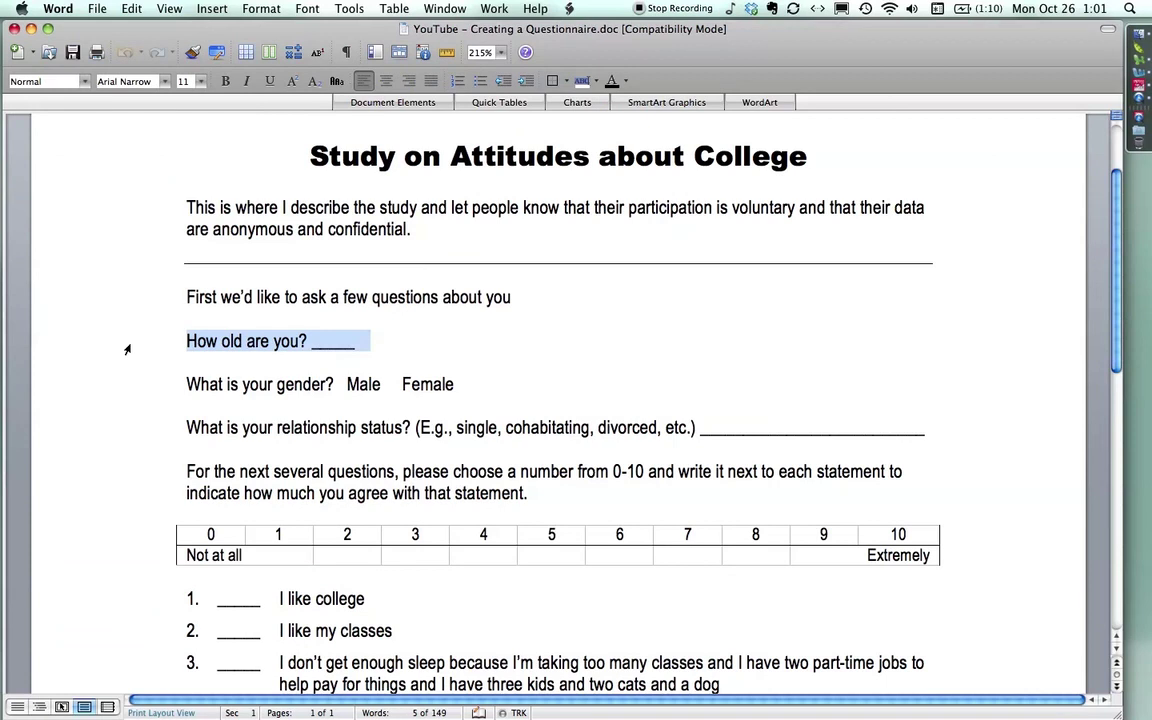
pyautogui.press('super+Tab')
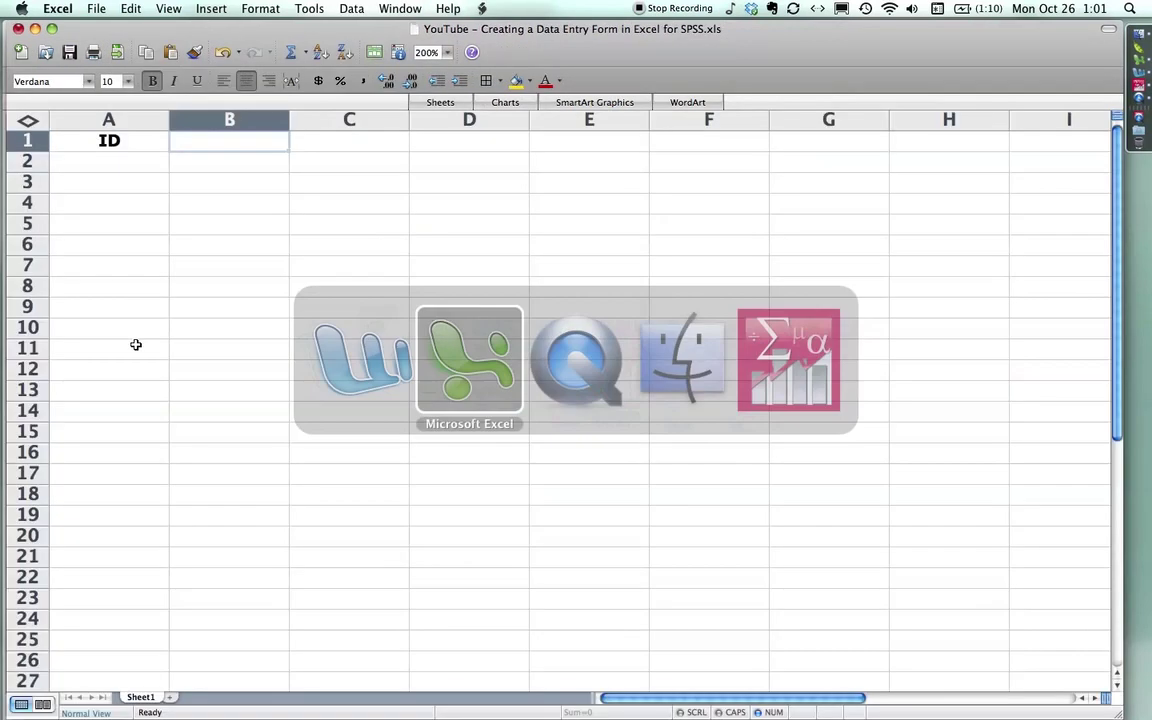
pyautogui.write('Age')
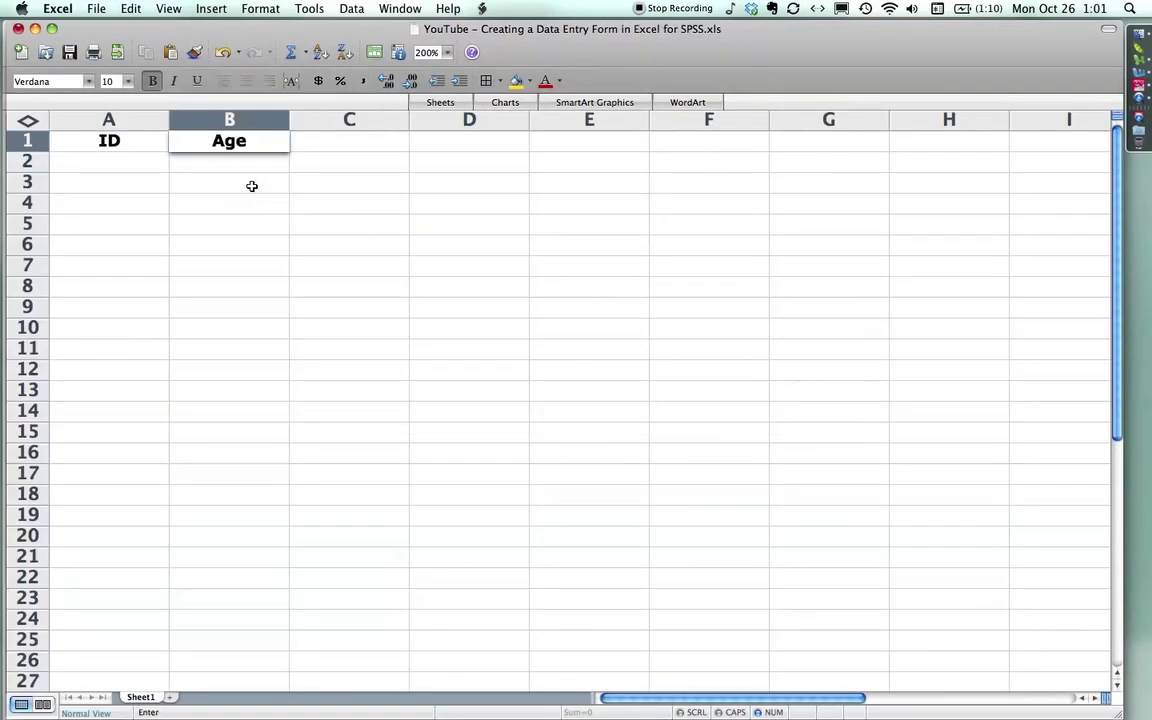
pyautogui.press('Tab')
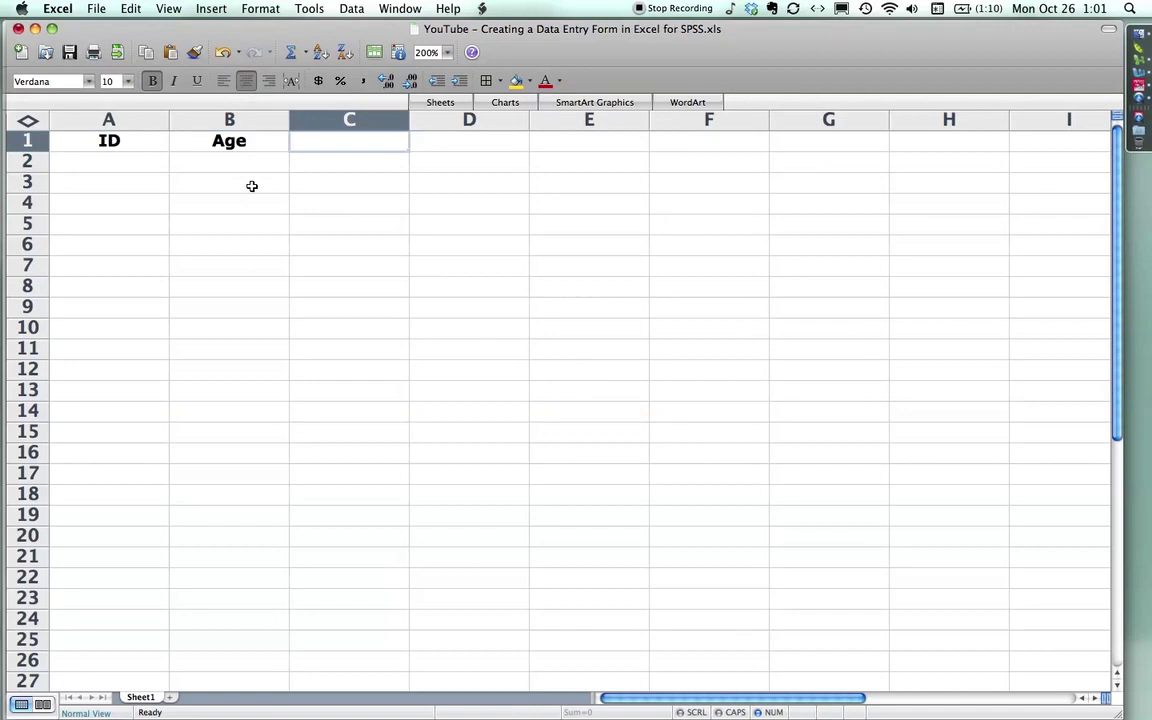
# Switch to the Word questionnaire and examine the gender question and the three numbered statements.
pyautogui.press('super+Tab')
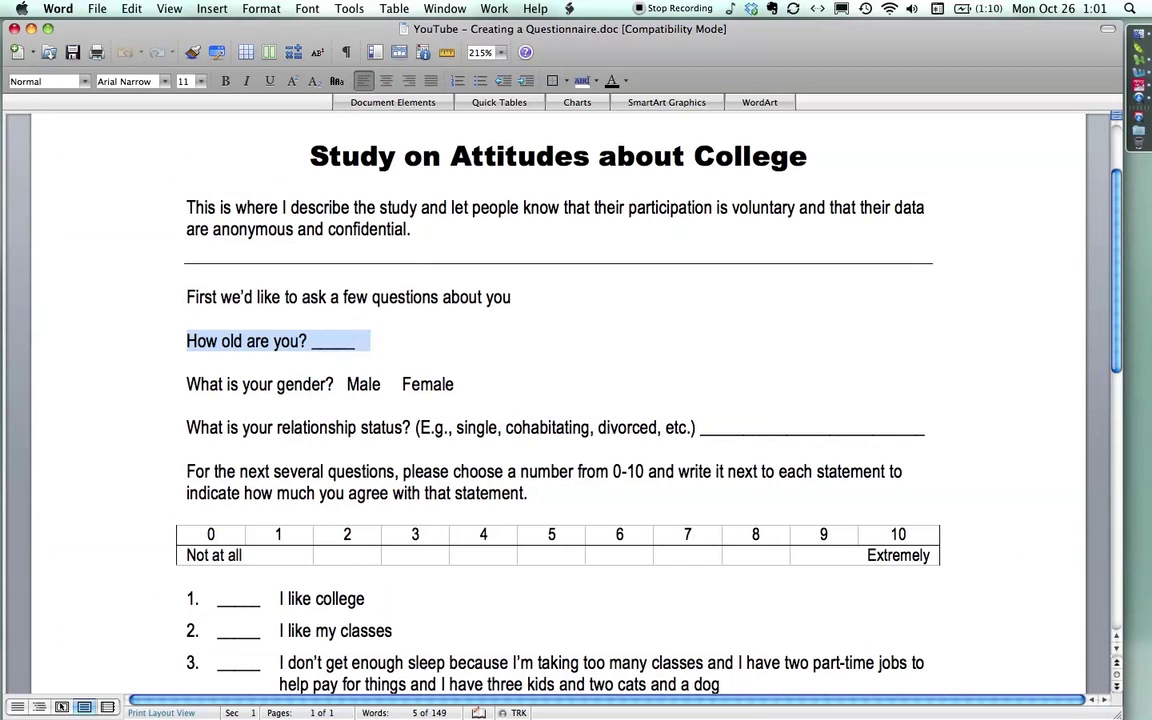
pyautogui.click(97, 403)
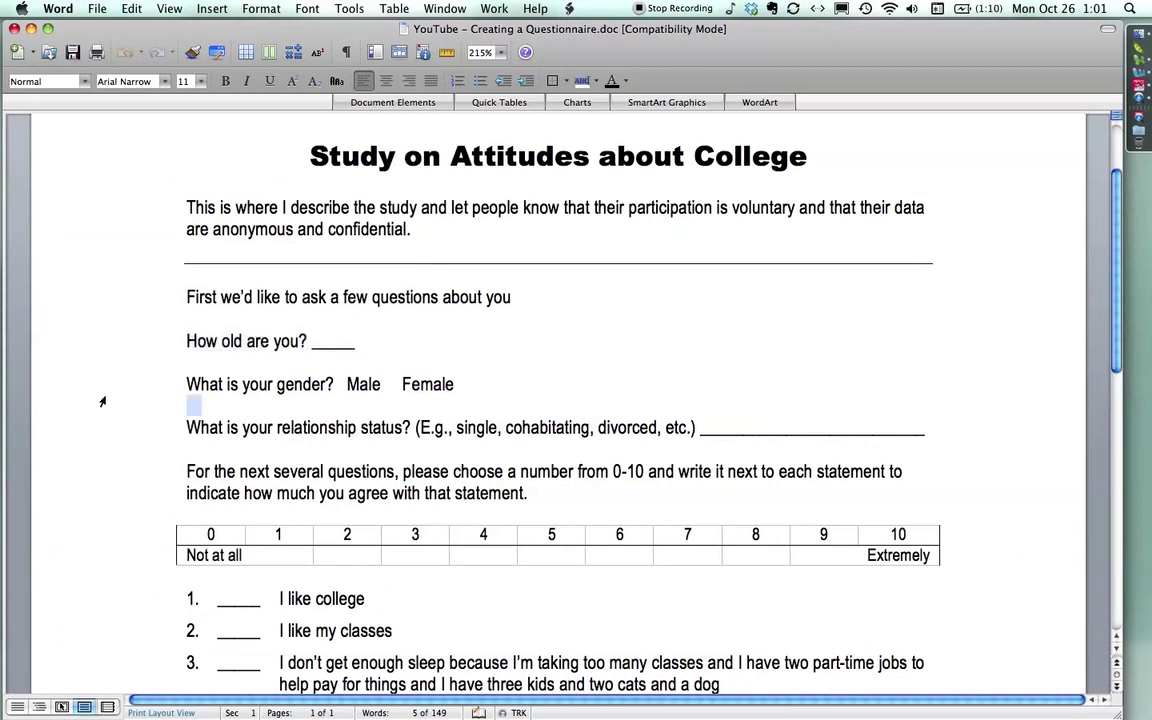
pyautogui.click(97, 387)
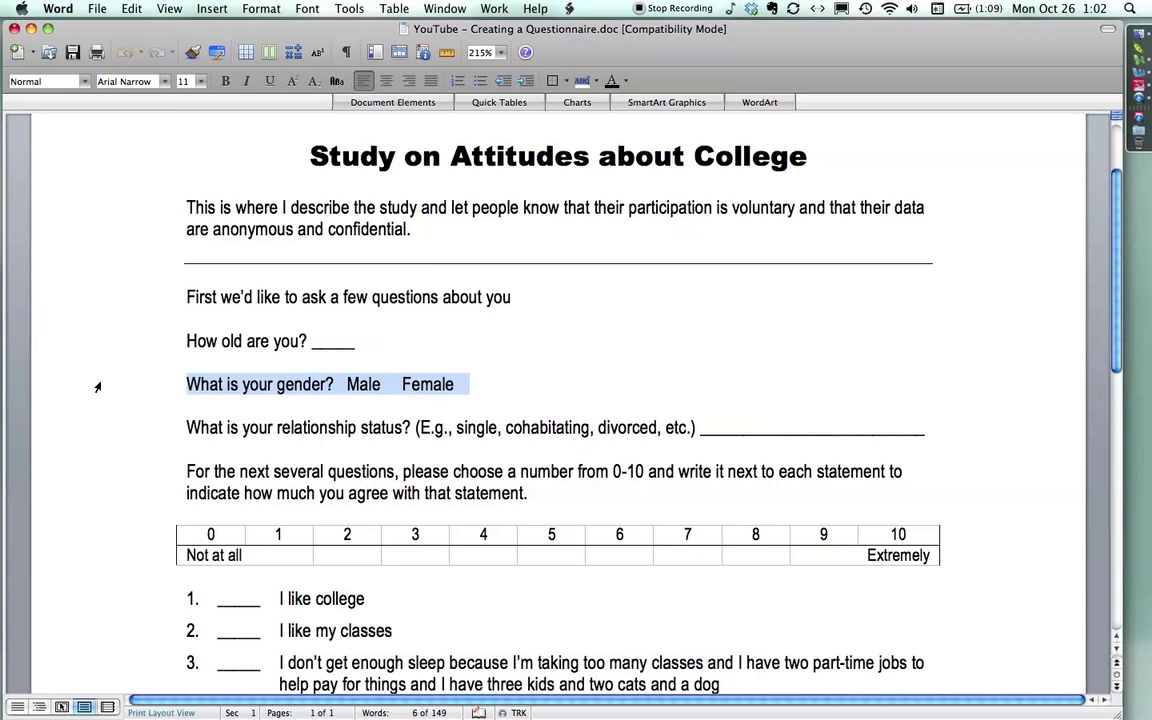
pyautogui.scroll(-2, 97, 387)
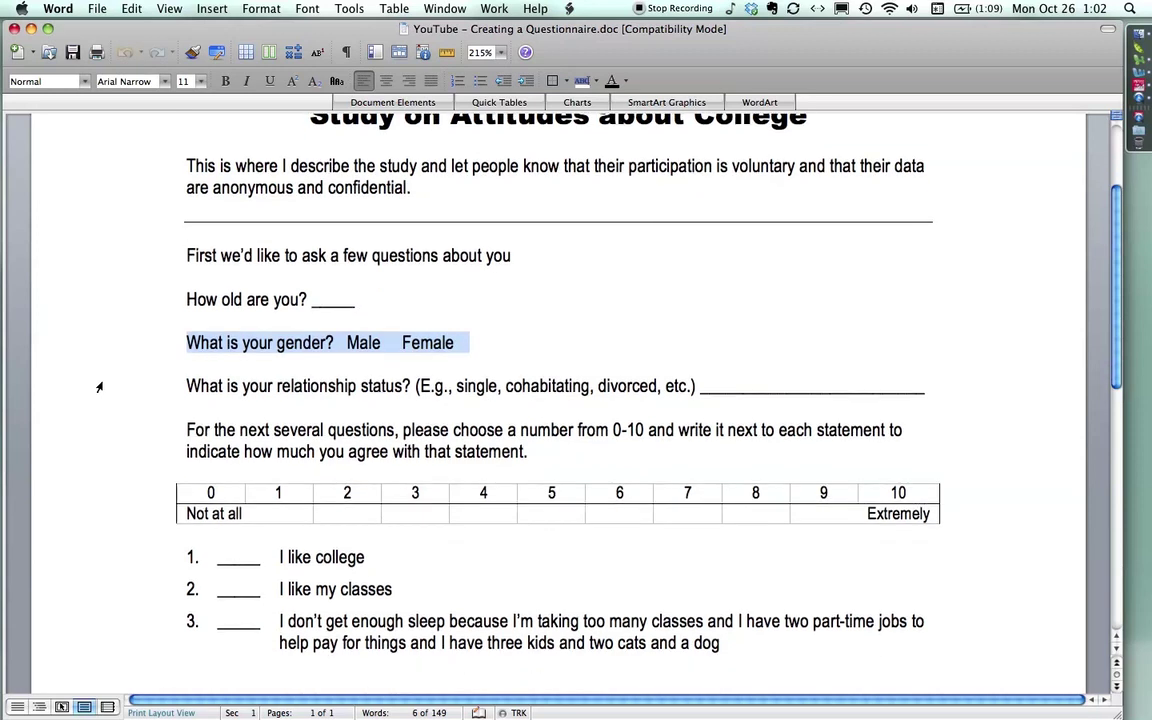
pyautogui.moveTo(112, 567); pyautogui.dragTo(139, 648)
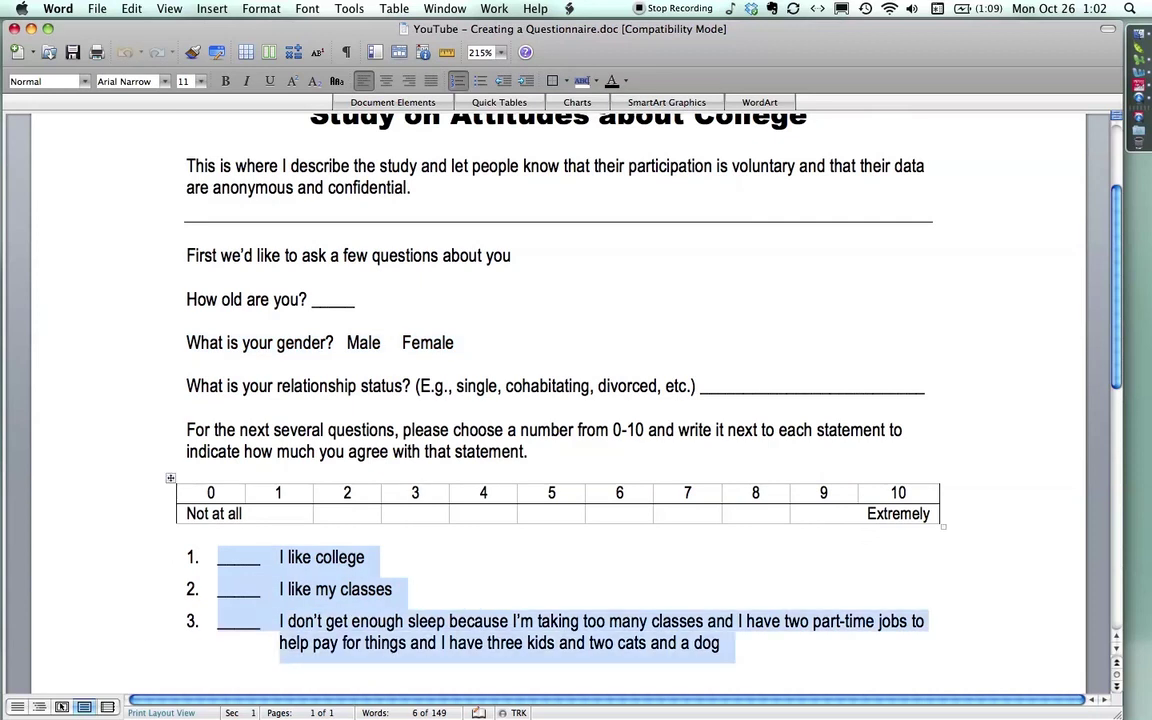
pyautogui.click(455, 342)
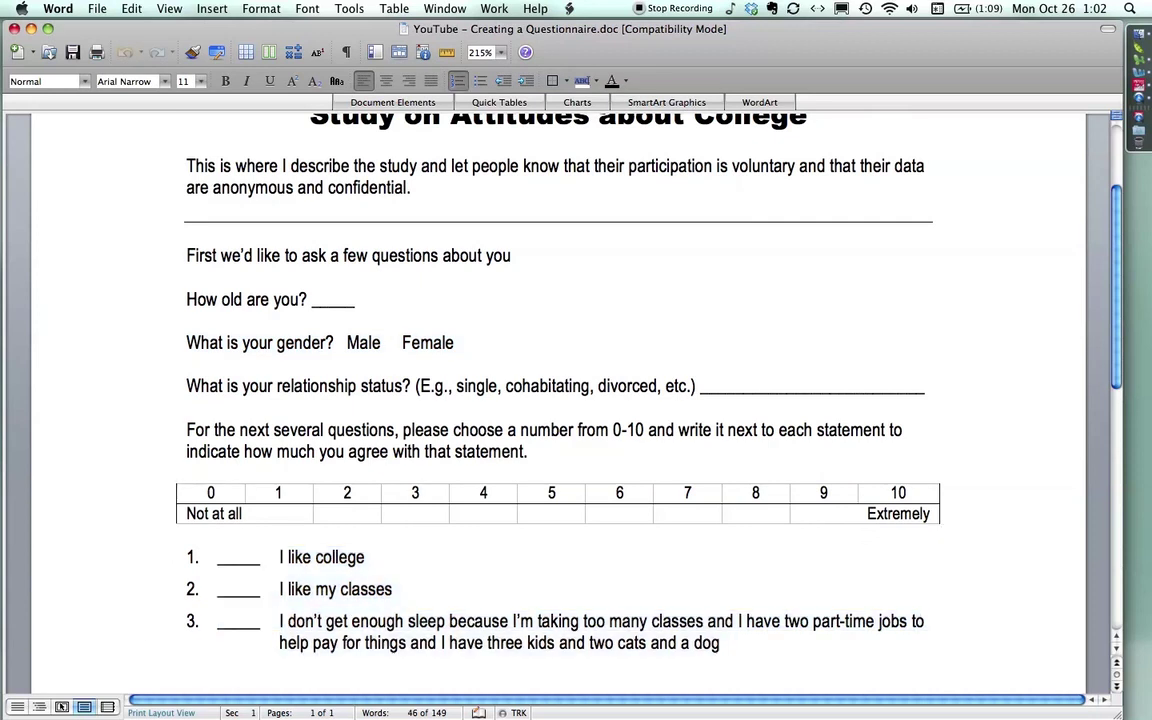
pyautogui.scroll(1, 584, 354)
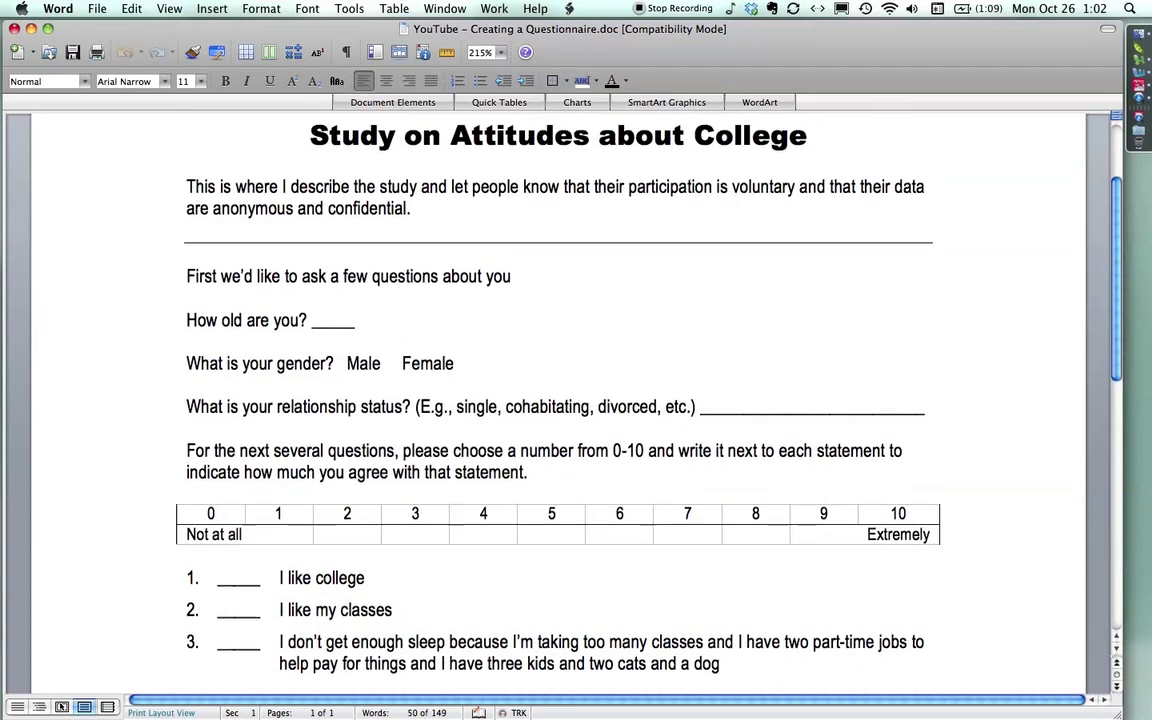
# Return to the Excel sheet and enter the two-line header Female = 1, Male = 0 in cell C1.
pyautogui.press('super+Tab')
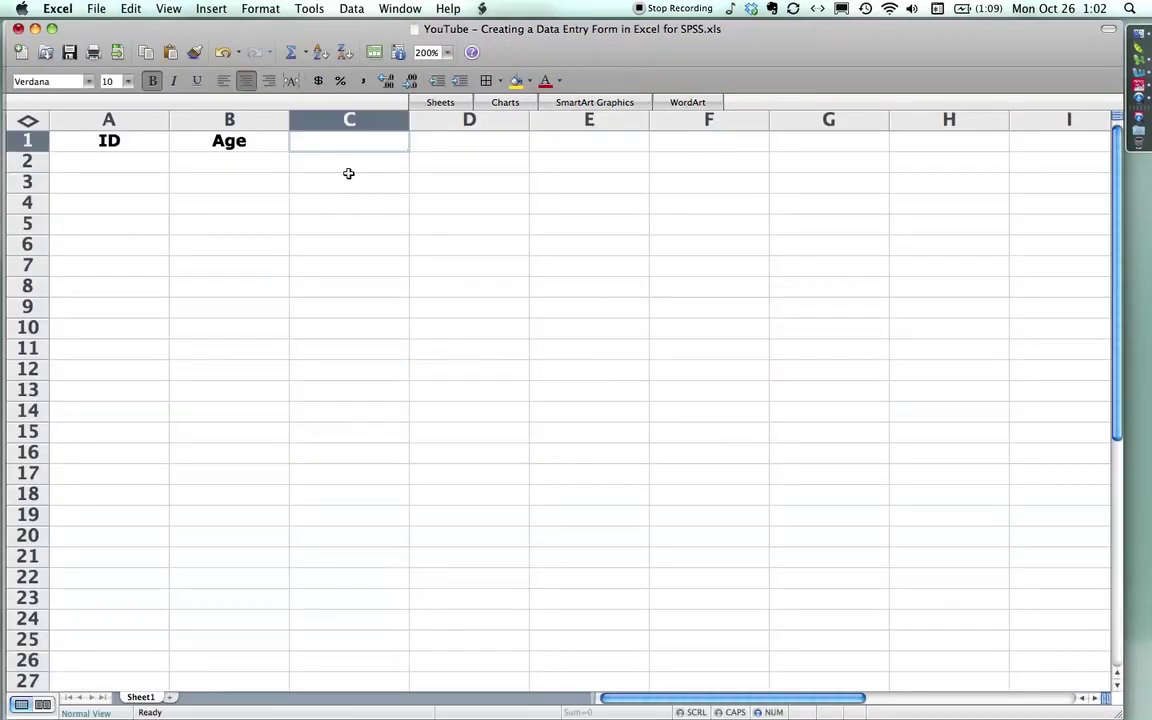
pyautogui.write('Female')
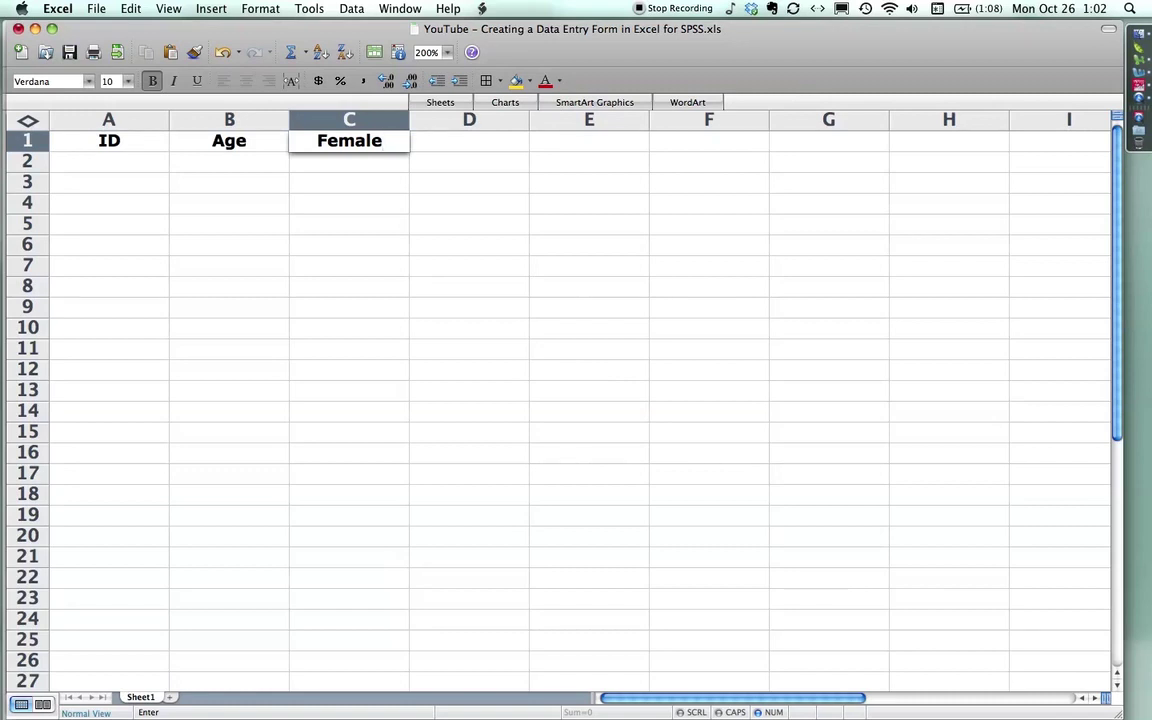
pyautogui.write('= 1')
pyautogui.hotkey('ctrl', 'alt', 'Return')
pyautogui.write('Mal')
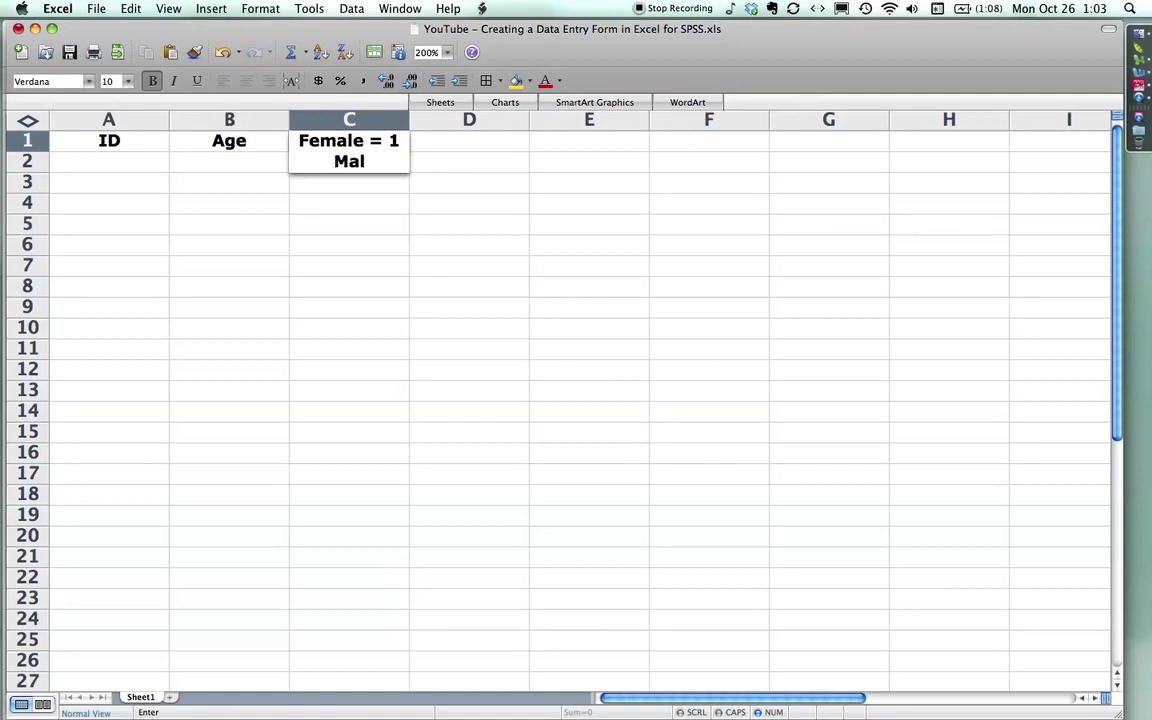
pyautogui.write('e = 0')
pyautogui.press('Tab')
pyautogui.click(385, 160)
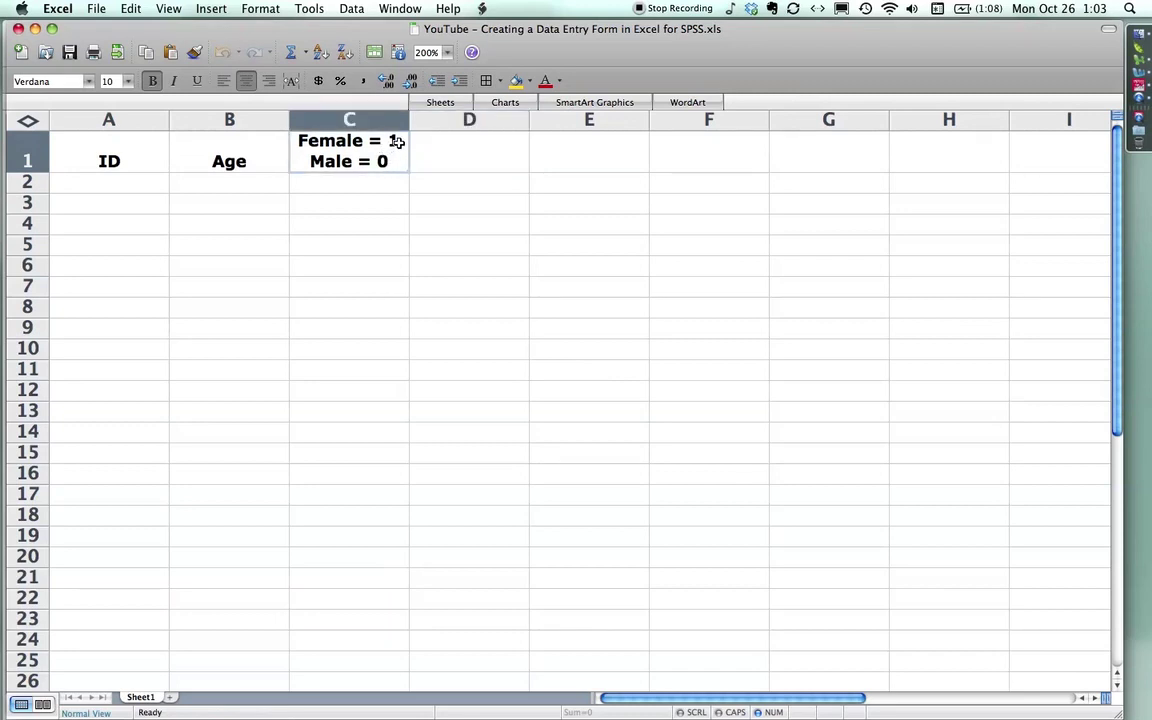
# Check the relationship status question in Word, then start the header in cell D1 of the Excel sheet with Relationship.
pyautogui.click(469, 151)
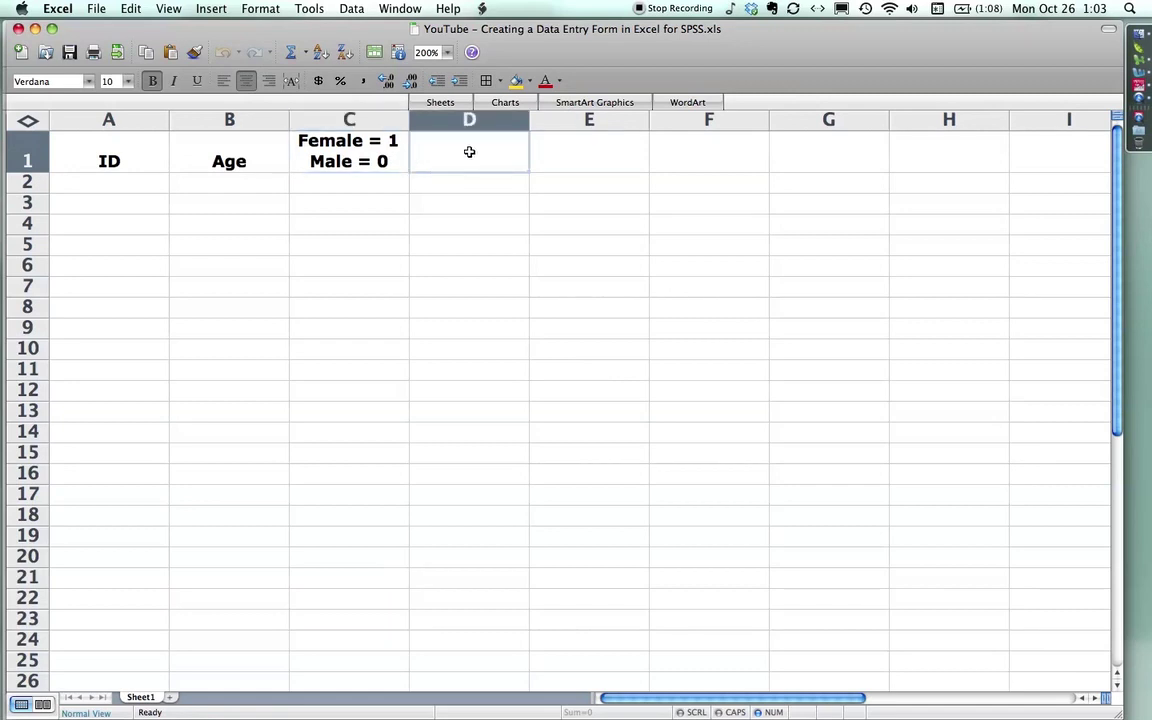
pyautogui.press('super+Tab')
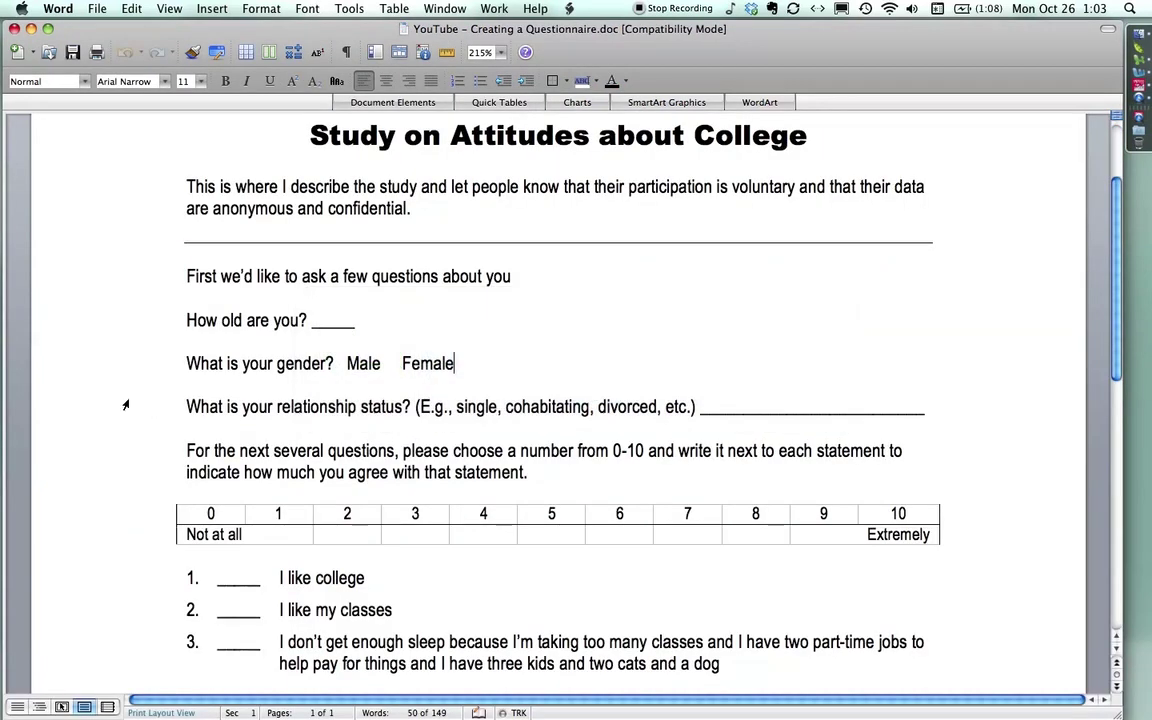
pyautogui.click(125, 405)
pyautogui.press('super+Tab')
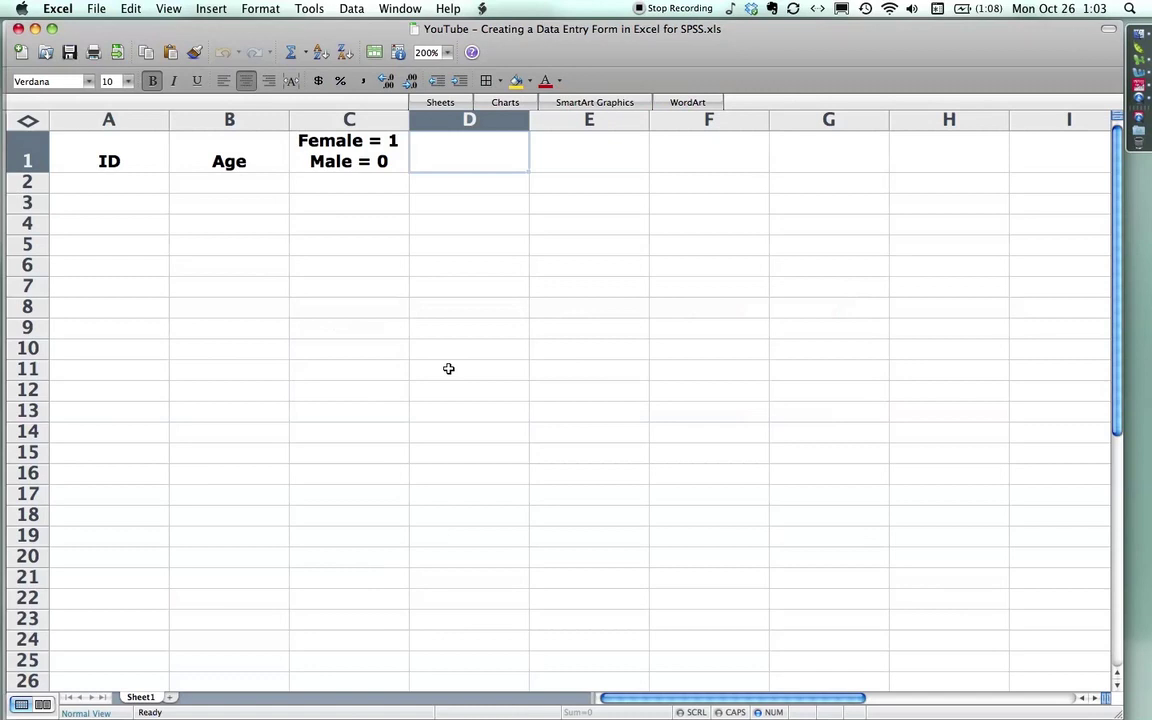
pyautogui.write('Relationship')
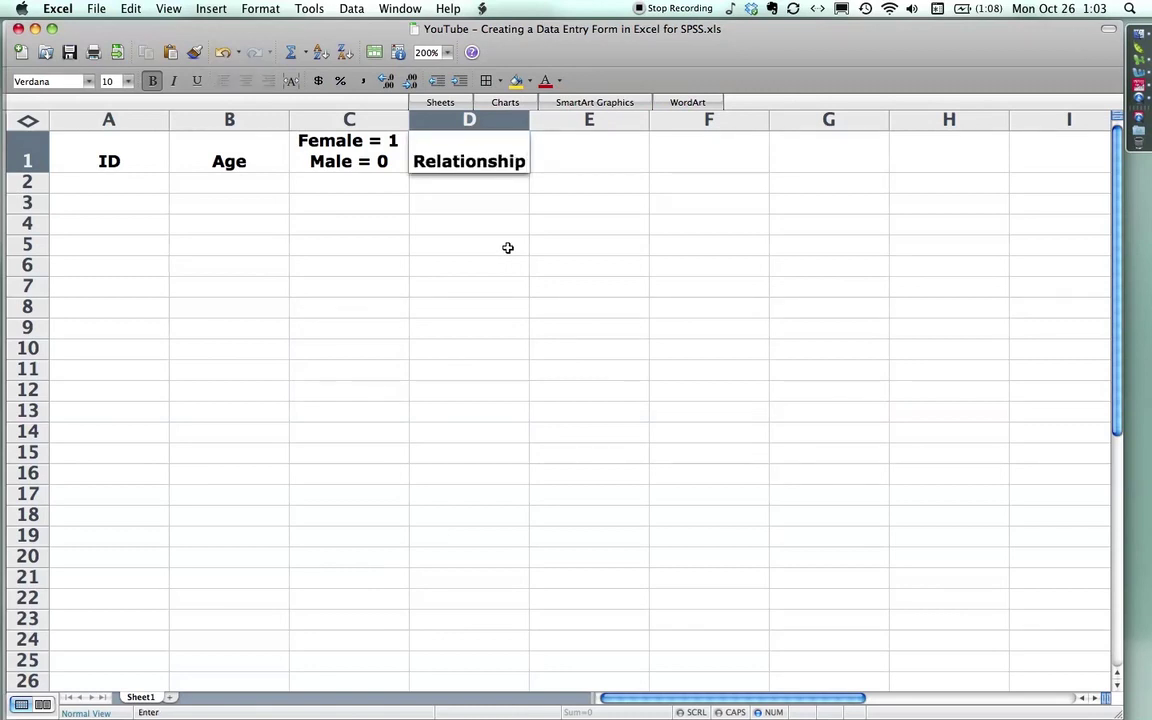
# Add the lines Single = 1, Married = 2 and Other Write to the D1 header, and widen column D to fit Relationship on one line.
pyautogui.hotkey('ctrl', 'alt', 'Return')
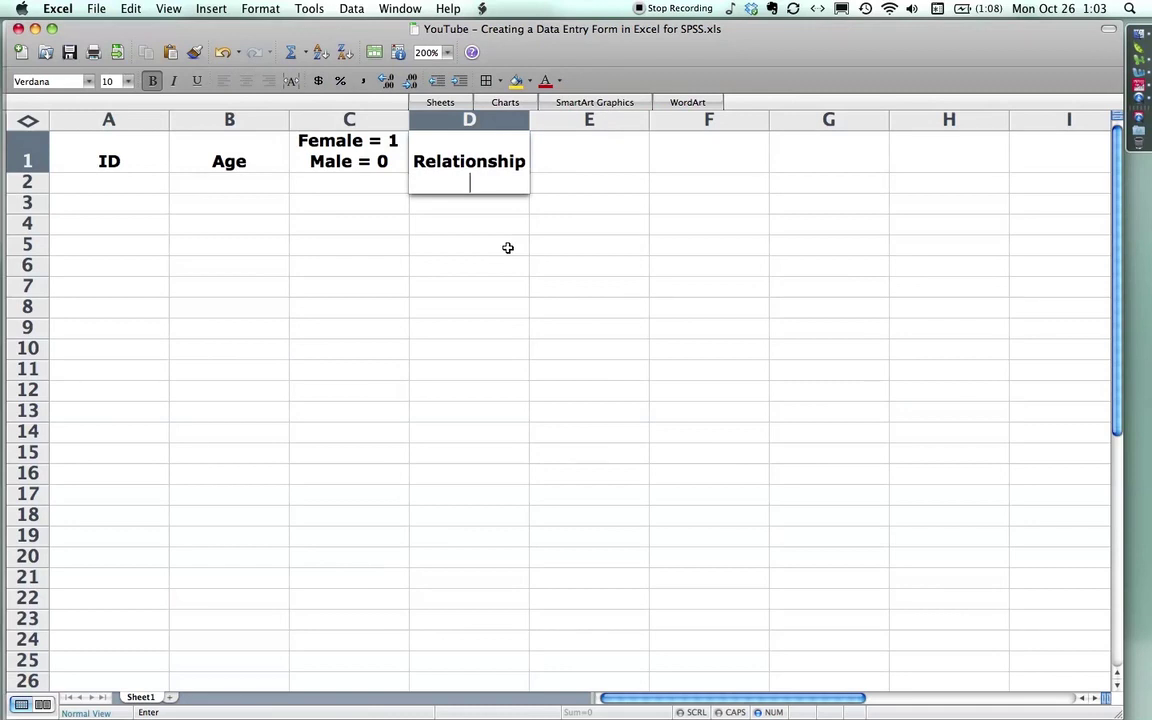
pyautogui.write('Single = 1')
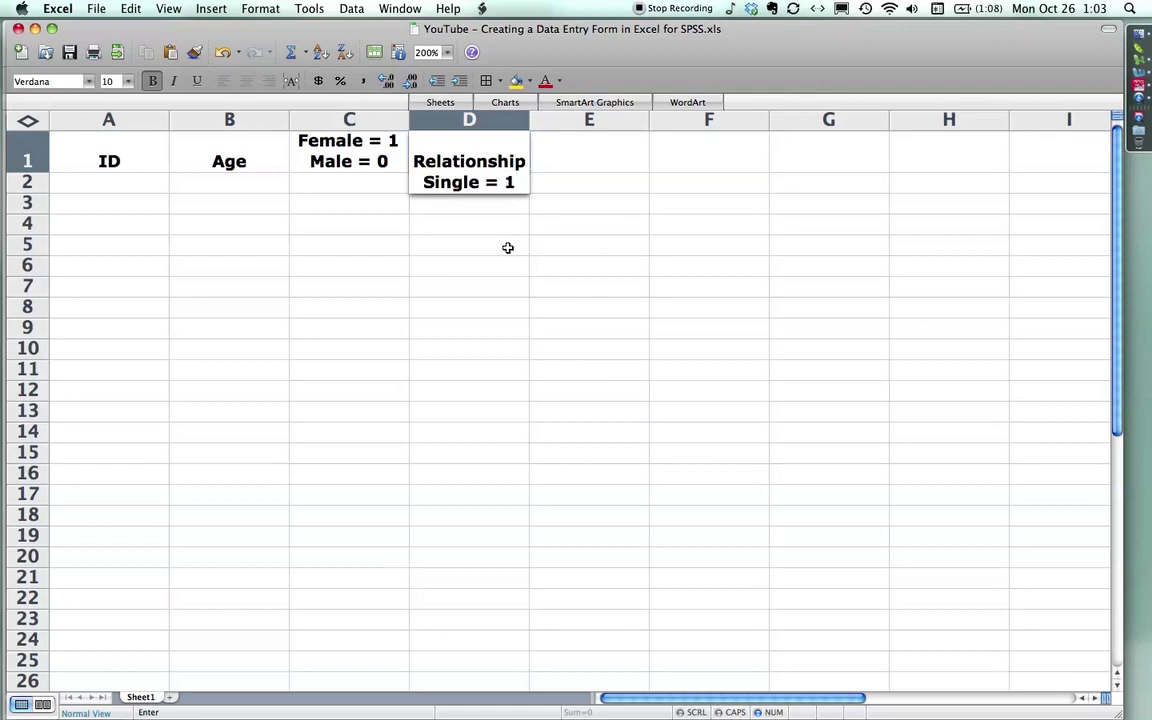
pyautogui.hotkey('ctrl', 'alt', 'Return')
pyautogui.write('Ma')
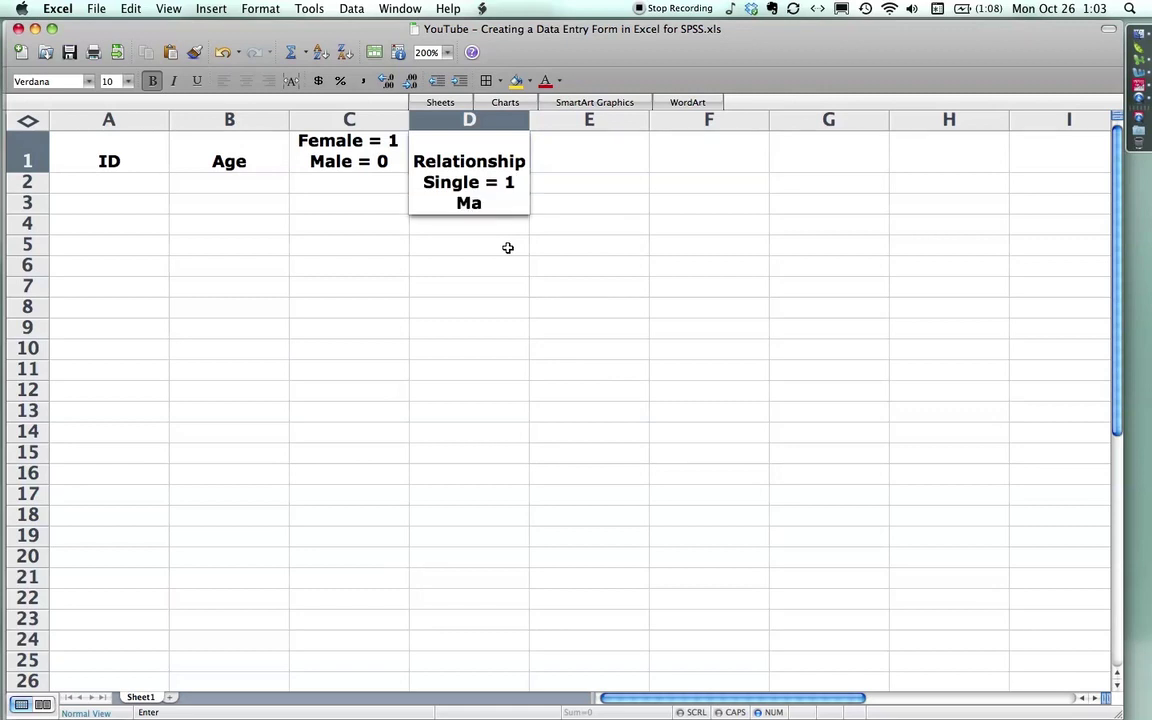
pyautogui.write('rried = 2')
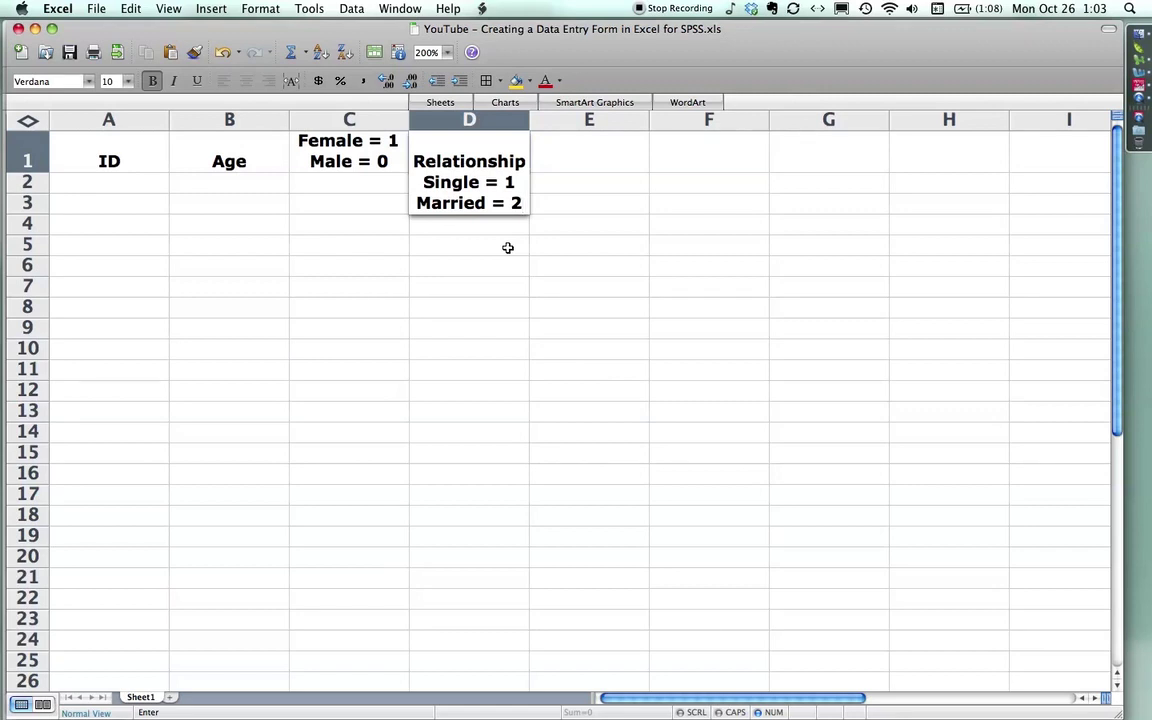
pyautogui.hotkey('ctrl', 'alt', 'Return')
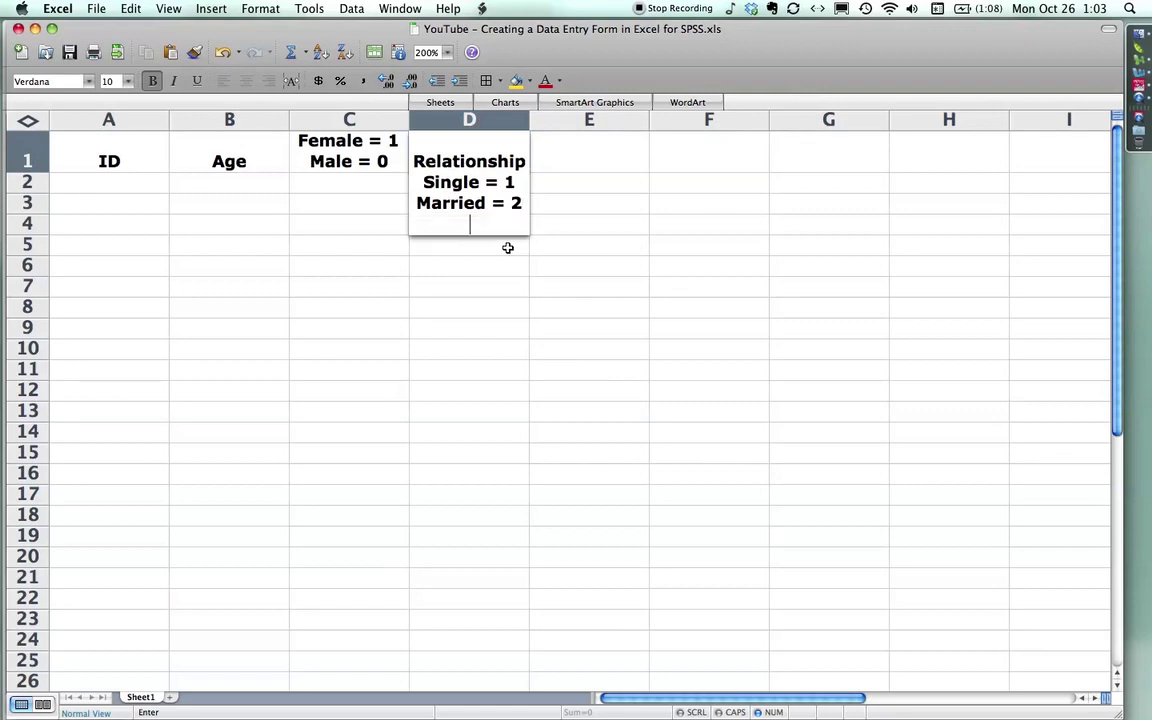
pyautogui.write('Other Write')
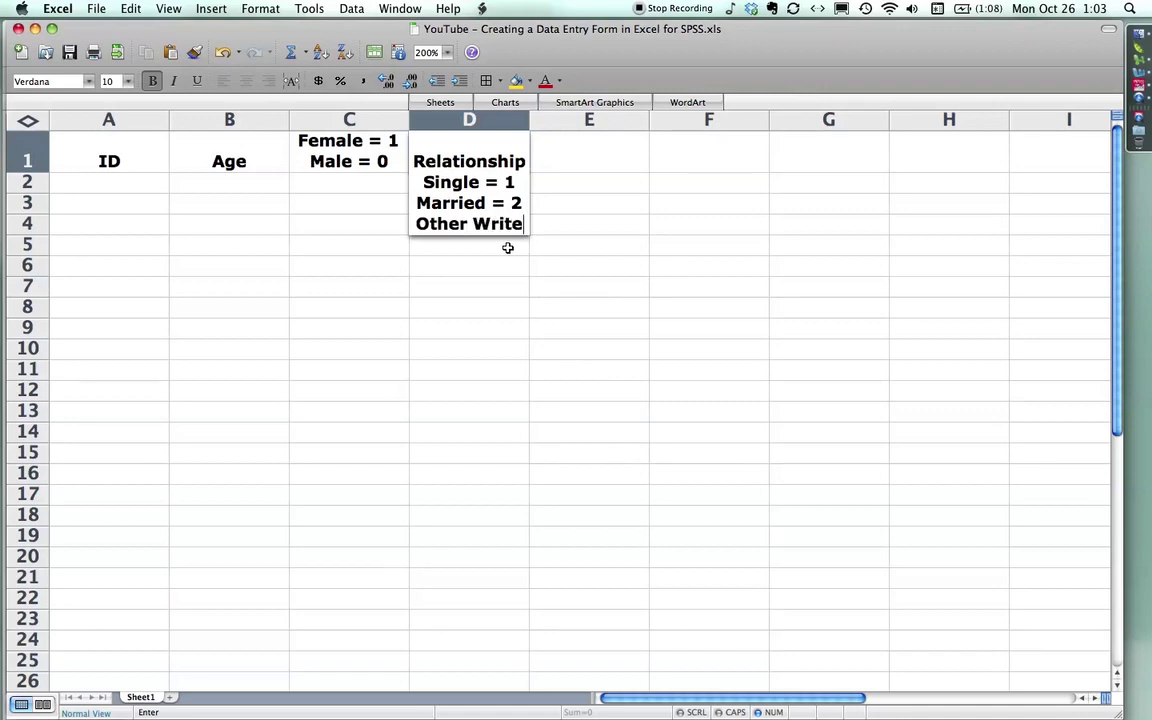
pyautogui.press('Return')
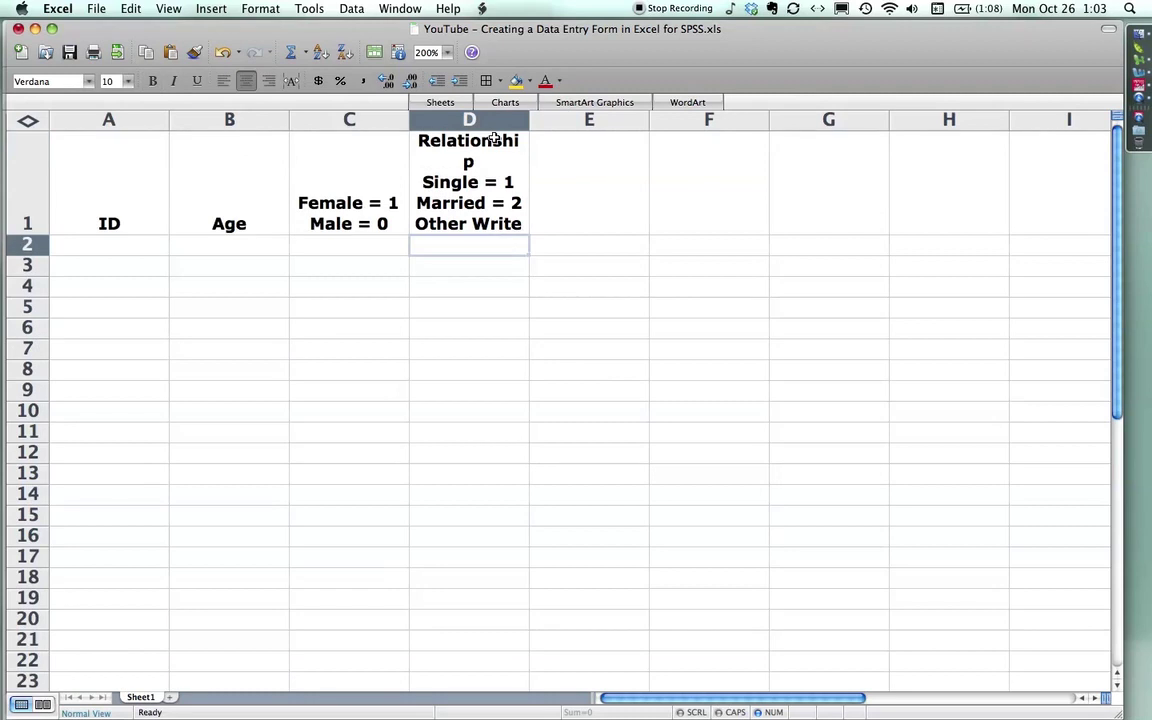
pyautogui.moveTo(529, 120); pyautogui.dragTo(545, 121)
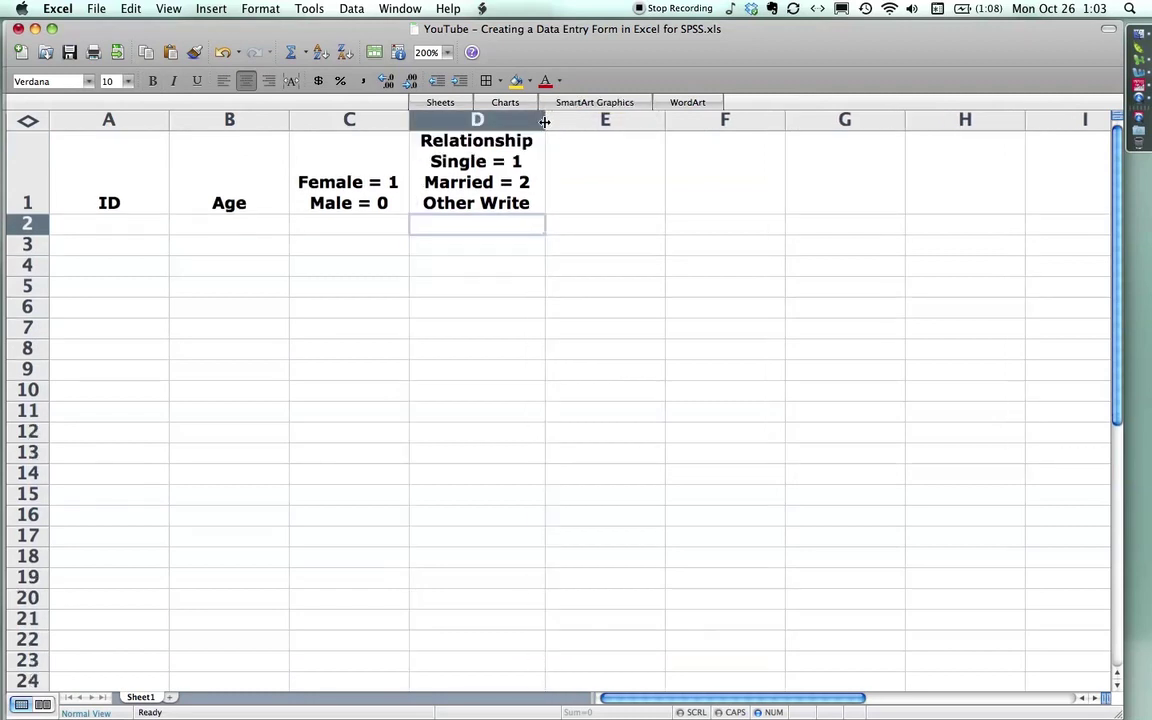
# Check the three numbered statements in Word, then enter the headers q01 in E1 and q02 in F1 of the Excel sheet.
pyautogui.press('super+Tab')
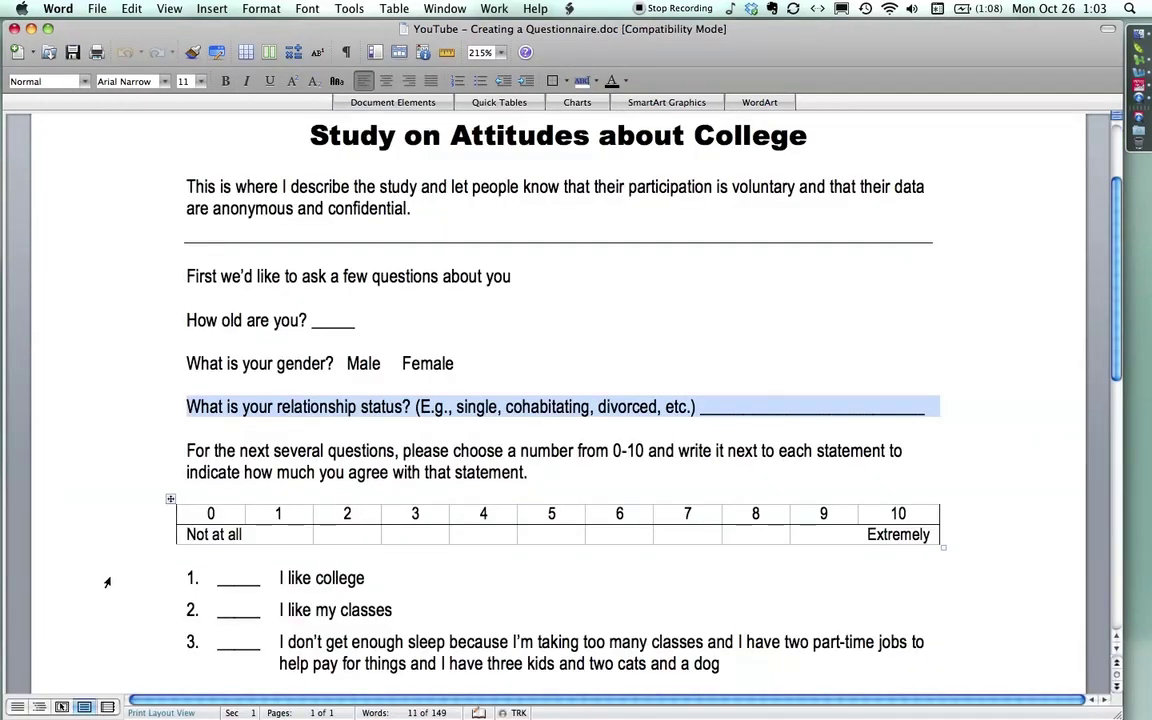
pyautogui.moveTo(100, 578); pyautogui.dragTo(108, 665)
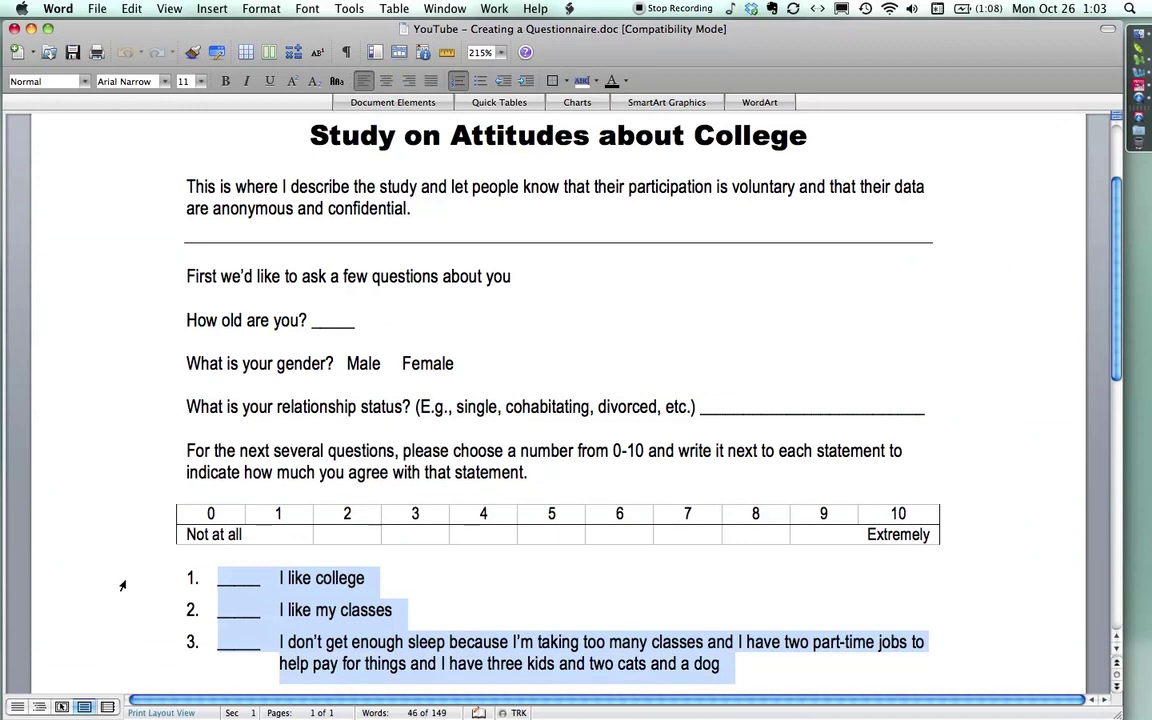
pyautogui.moveTo(114, 572); pyautogui.dragTo(144, 671)
pyautogui.press('super+Tab')
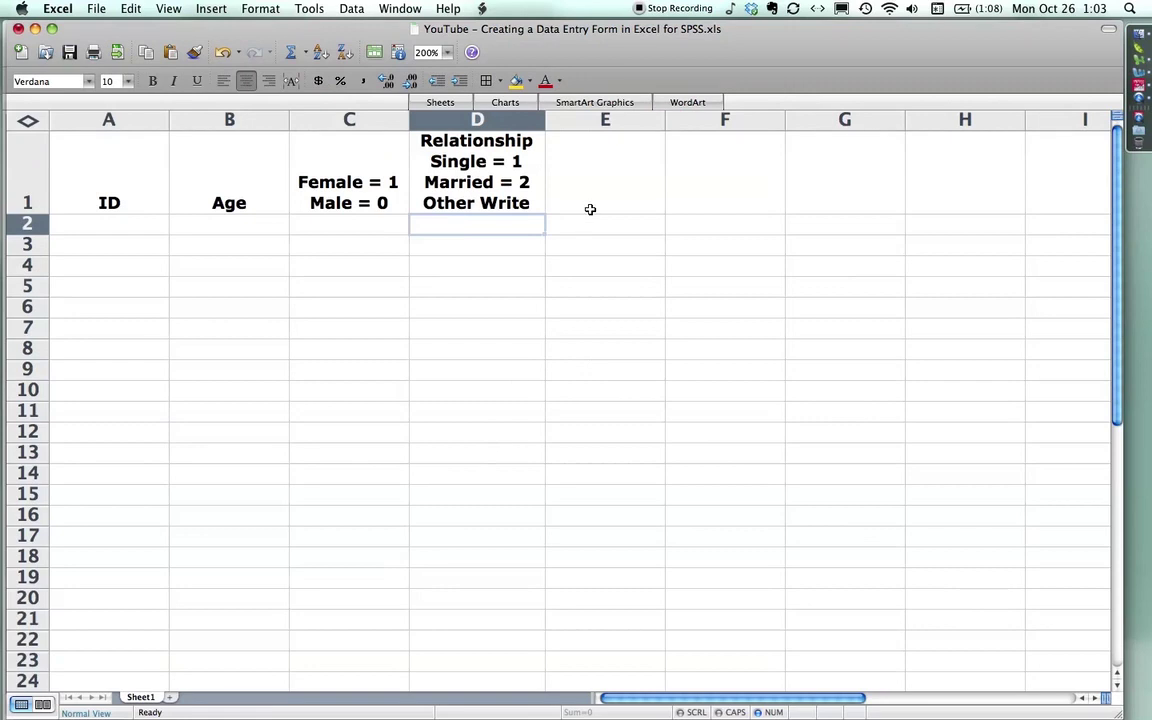
pyautogui.click(594, 199)
pyautogui.write('q')
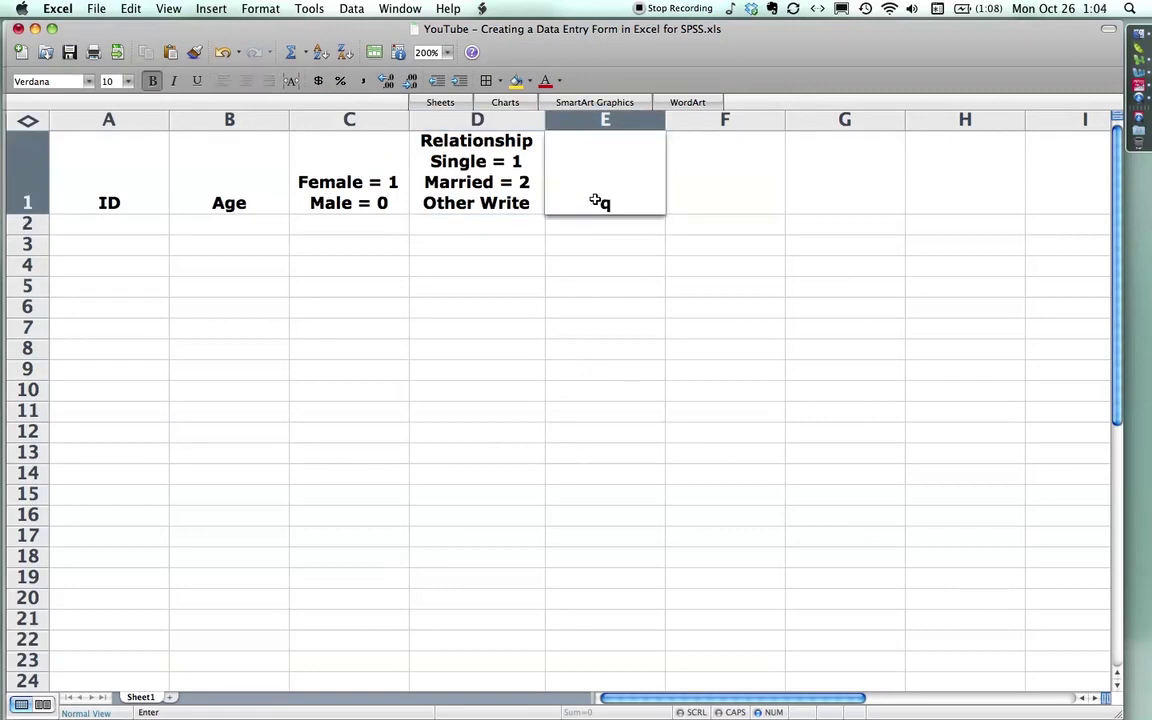
pyautogui.write('01')
pyautogui.press('Tab')
pyautogui.write('q02')
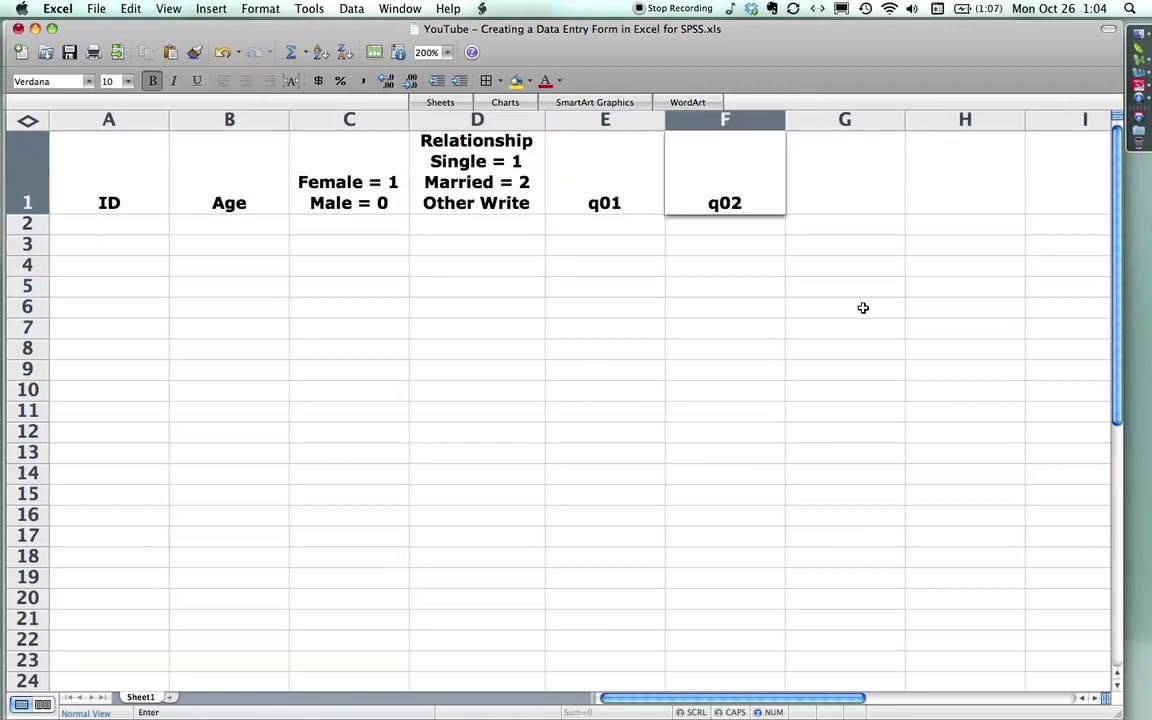
pyautogui.press('Return')
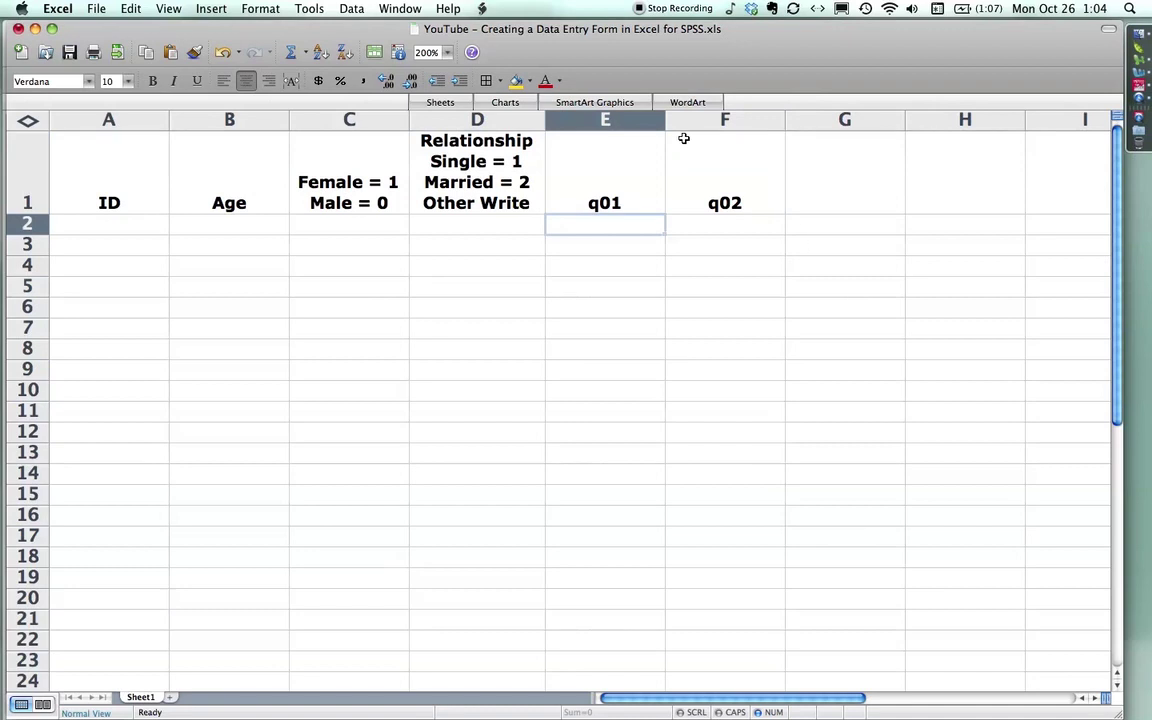
# Extend the q01 and q02 header series to q03 in cell G1, undoing the overlong fill up to q21.
pyautogui.click(586, 190)
pyautogui.moveTo(659, 195); pyautogui.dragTo(712, 204)
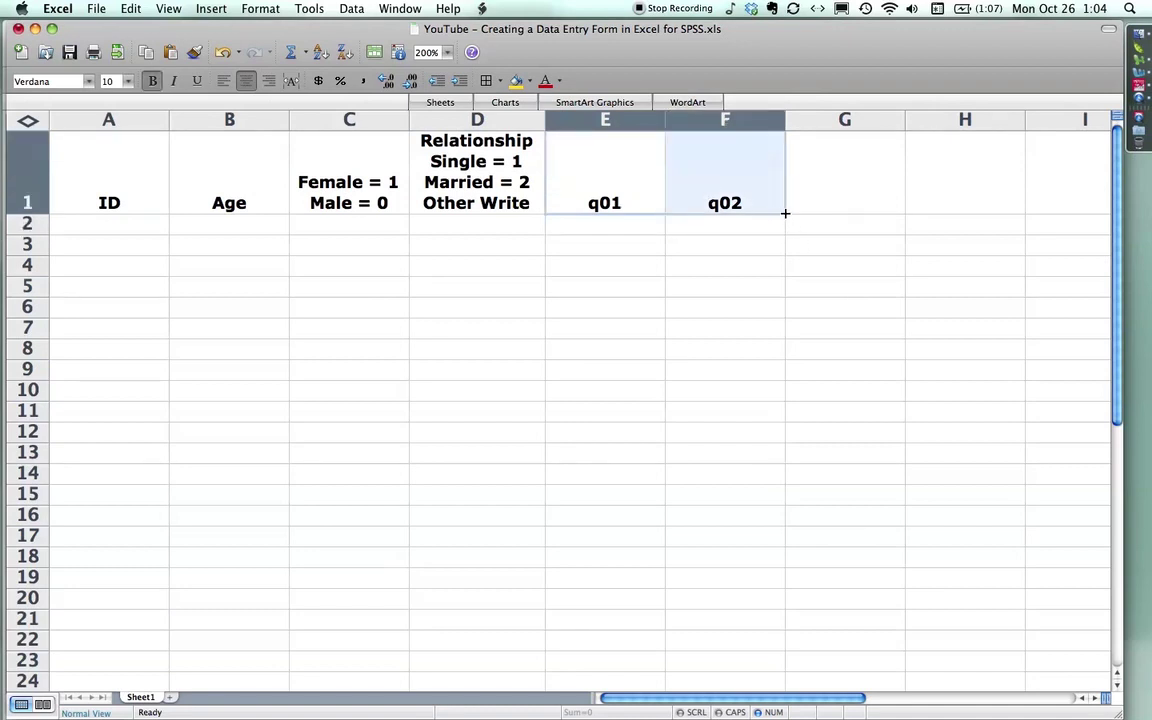
pyautogui.moveTo(785, 213); pyautogui.dragTo(890, 216)
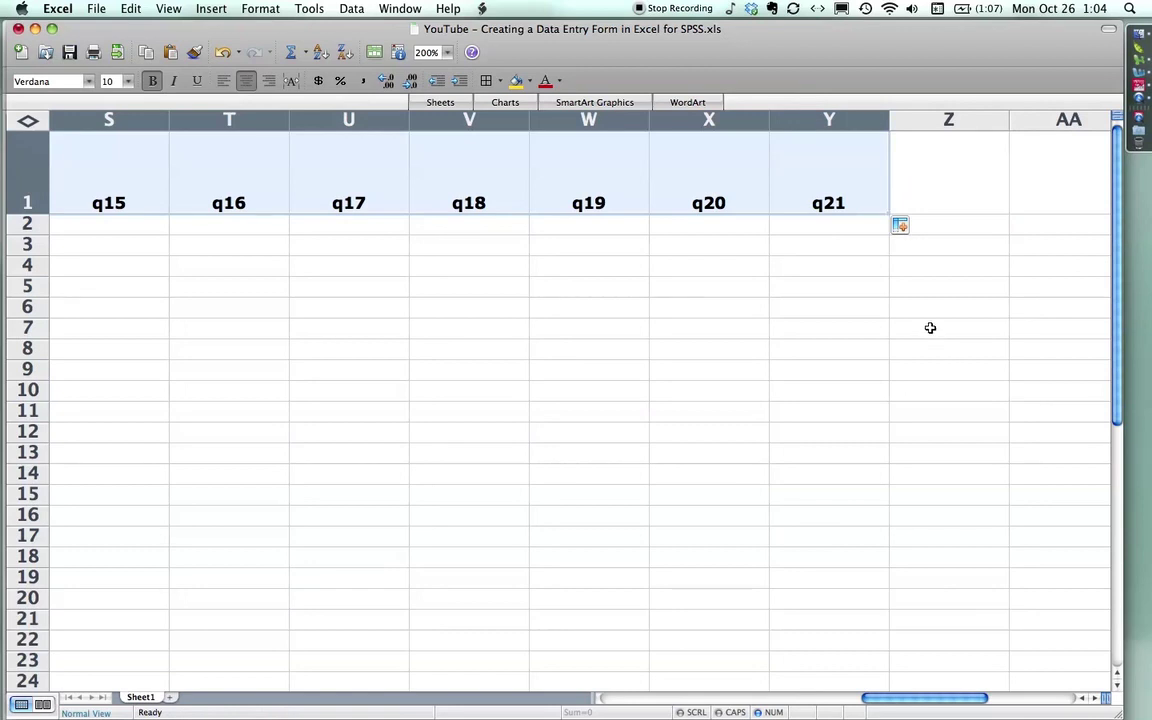
pyautogui.press('super+z')
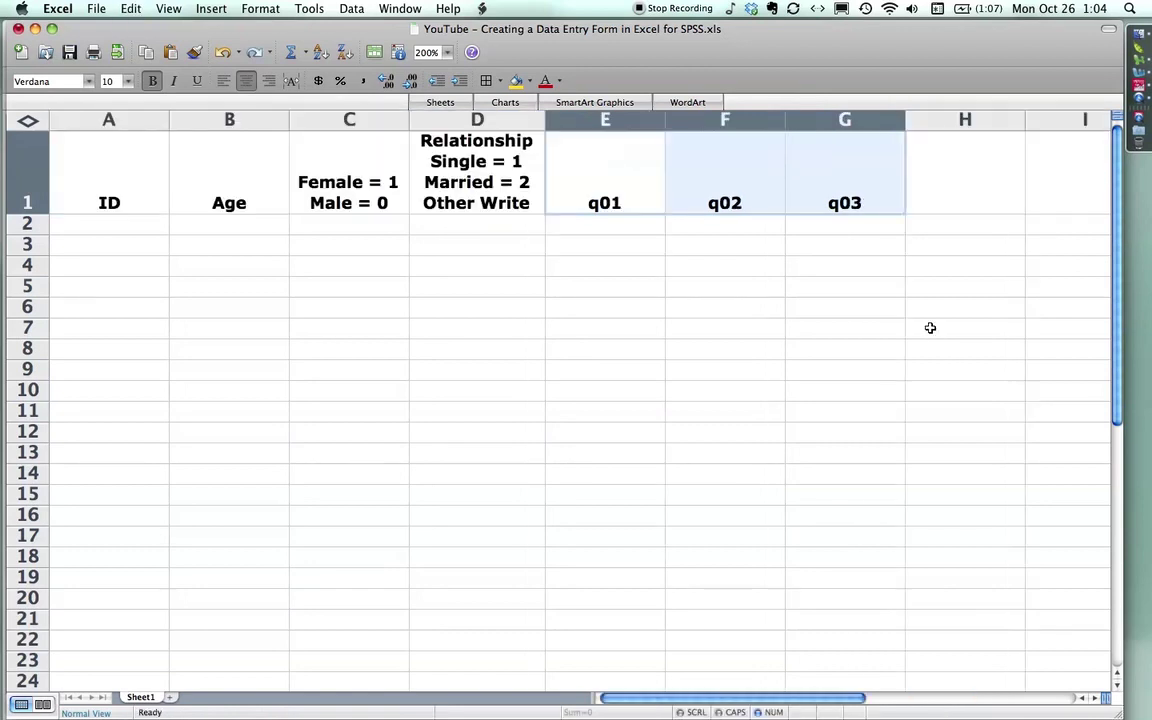
# Compare the headers q01 to q03 with the three numbered statements in the Word questionnaire, and return to the Excel sheet.
pyautogui.click(740, 231)
pyautogui.moveTo(620, 195); pyautogui.dragTo(800, 188)
pyautogui.click(614, 188)
pyautogui.click(704, 188)
pyautogui.click(825, 185)
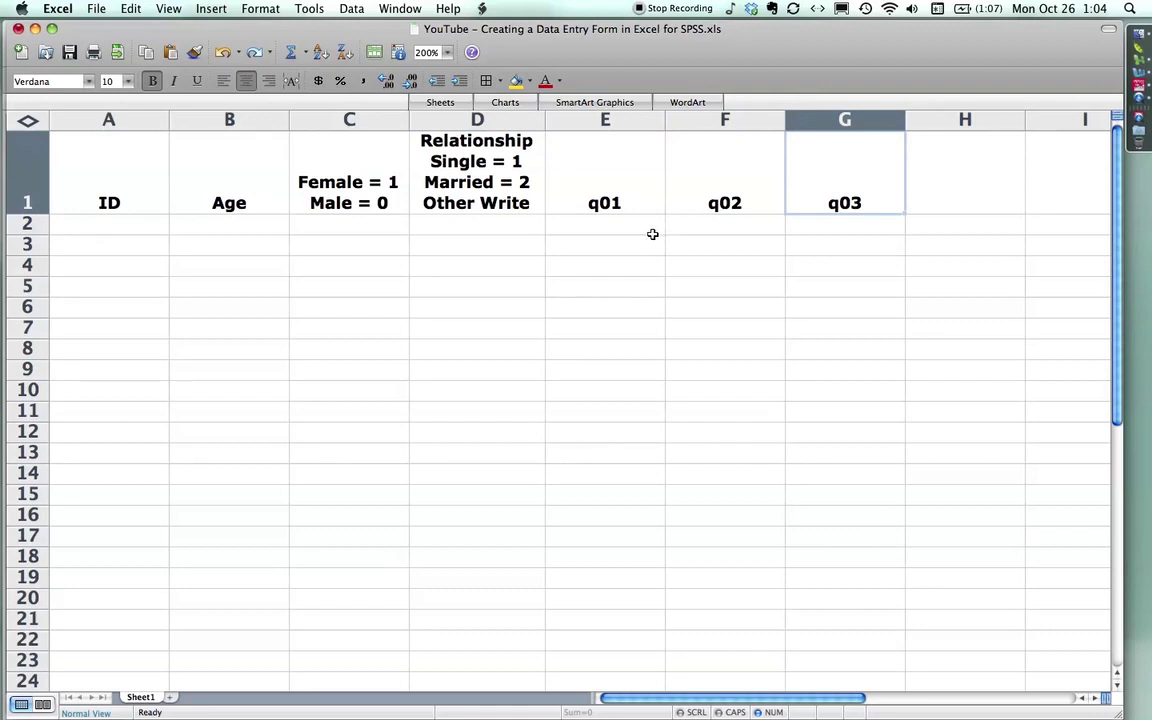
pyautogui.press('super+Tab')
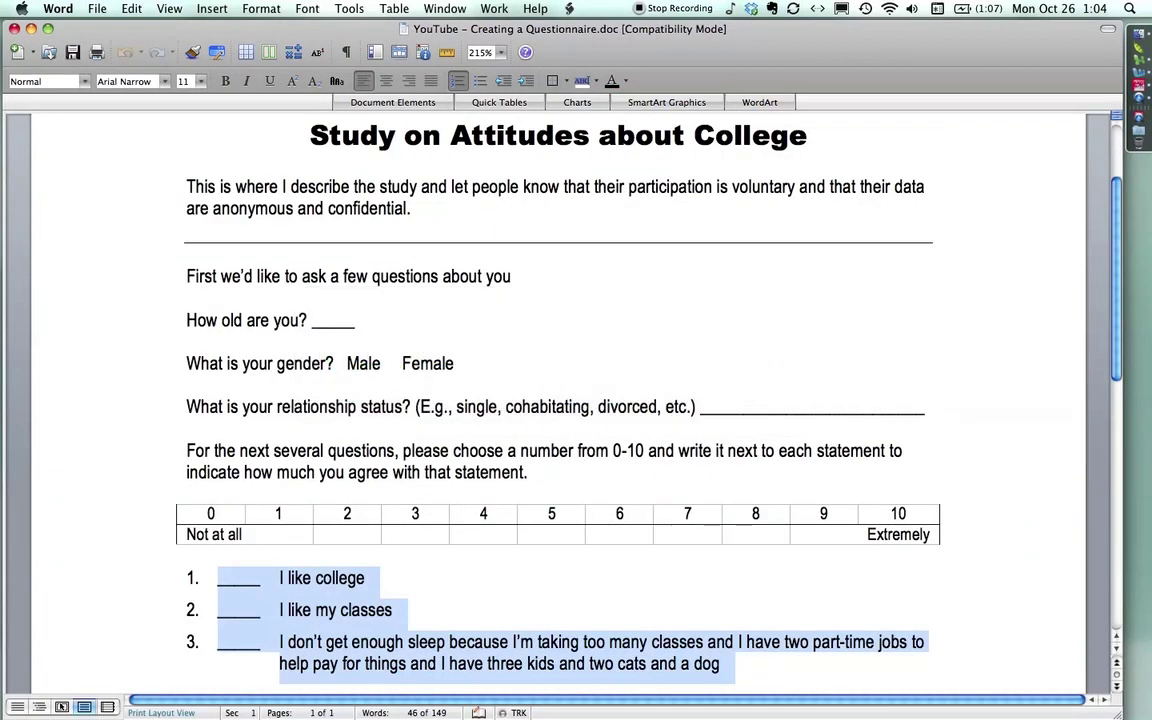
pyautogui.press('super+Tab')
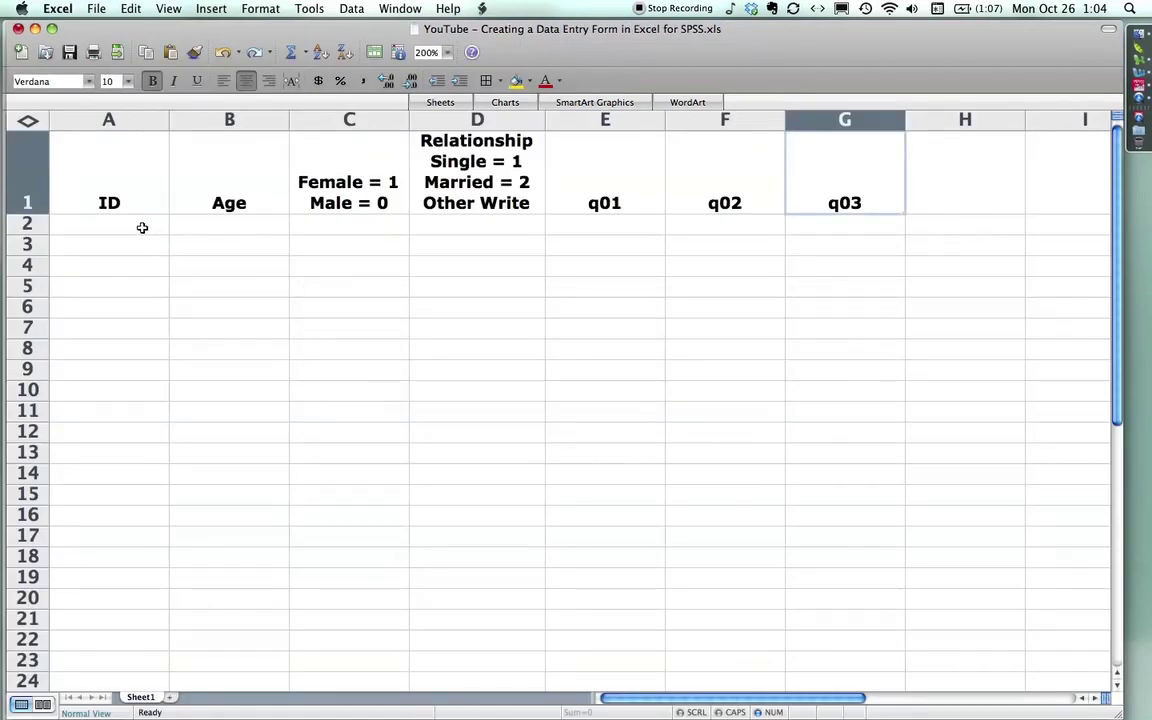
# Fill row 2 with ID 1, gender code 1 and relationship status Divorced, leaving the Age cell blank.
pyautogui.click(142, 228)
pyautogui.write('1')
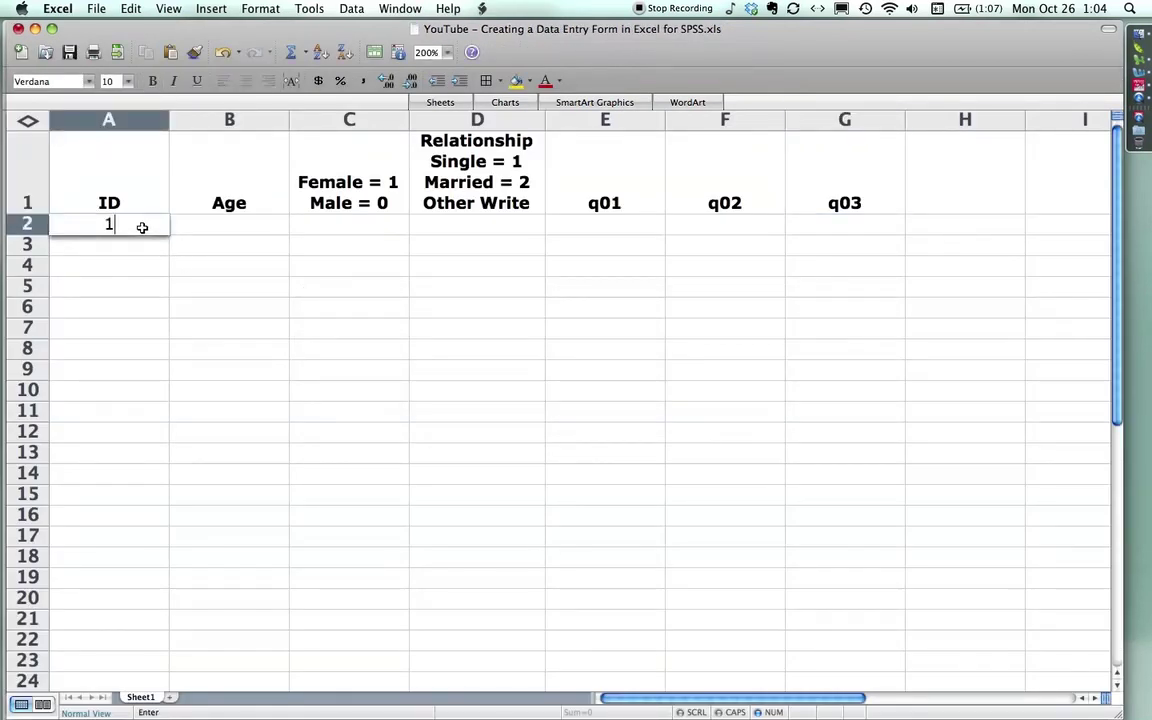
pyautogui.press('Tab')
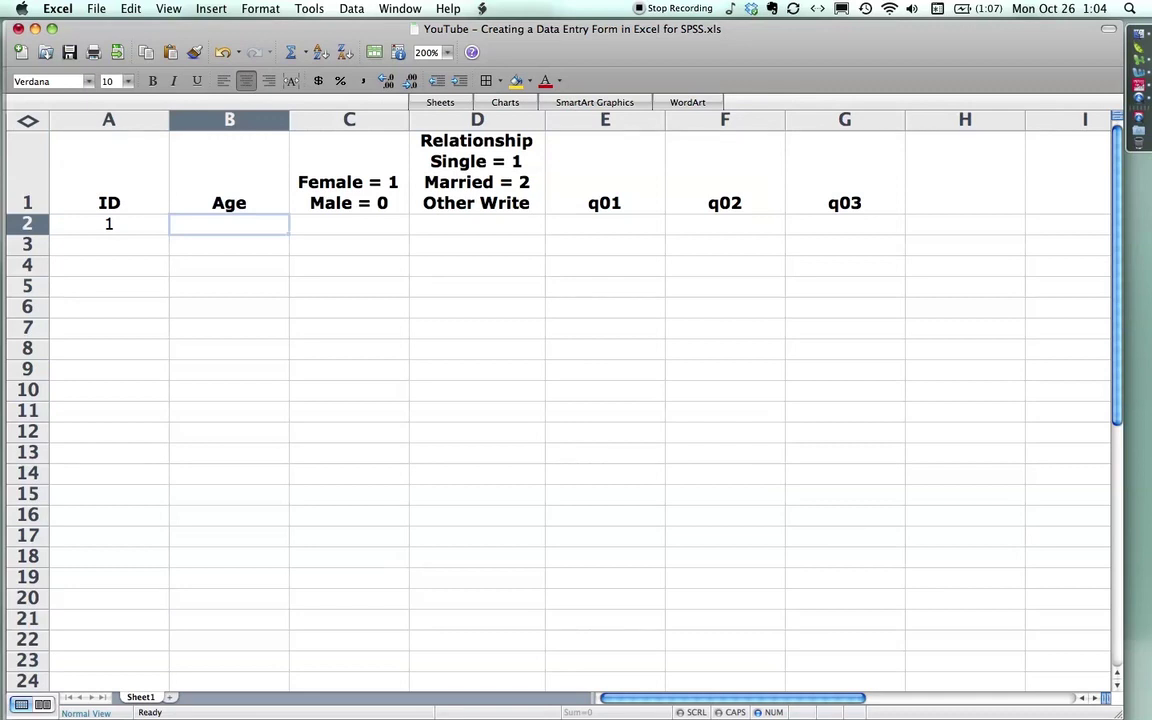
pyautogui.press('Tab')
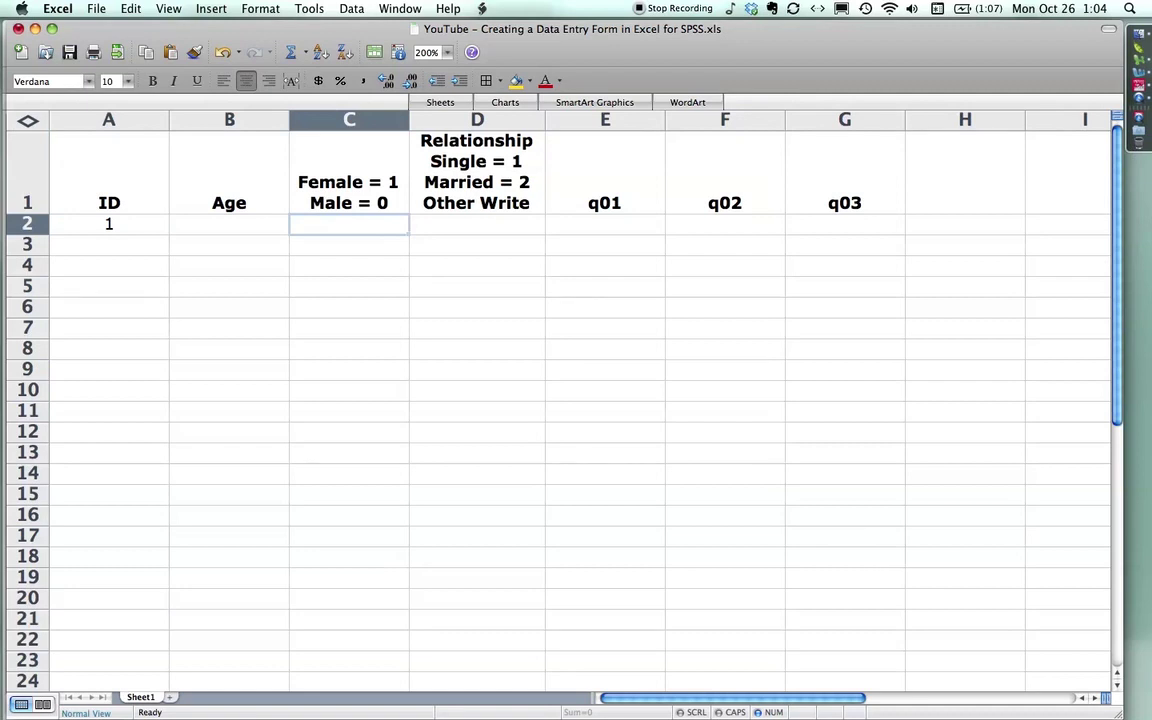
pyautogui.write('1')
pyautogui.press('Tab')
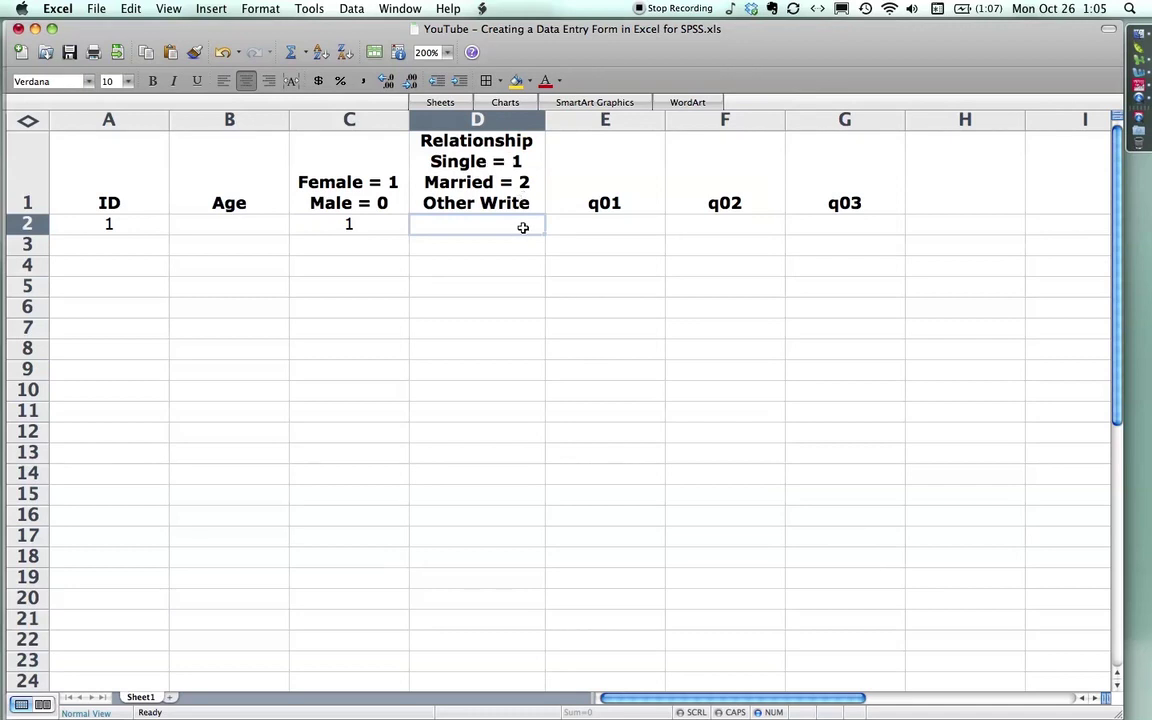
pyautogui.write('Divorced')
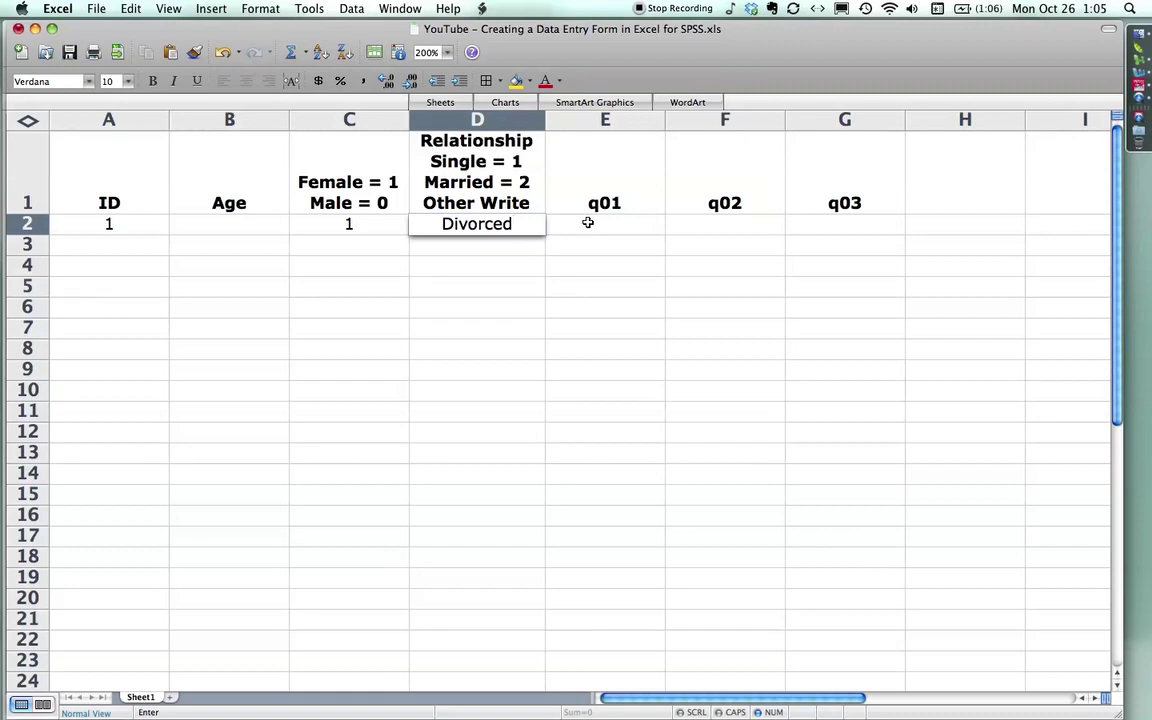
pyautogui.click(588, 223)
# Check the 0-10 agreement statements in the Word questionnaire, then enter 7 for q01 and 9 for q02 in row 2 of the Excel sheet.
pyautogui.press('super+Tab')
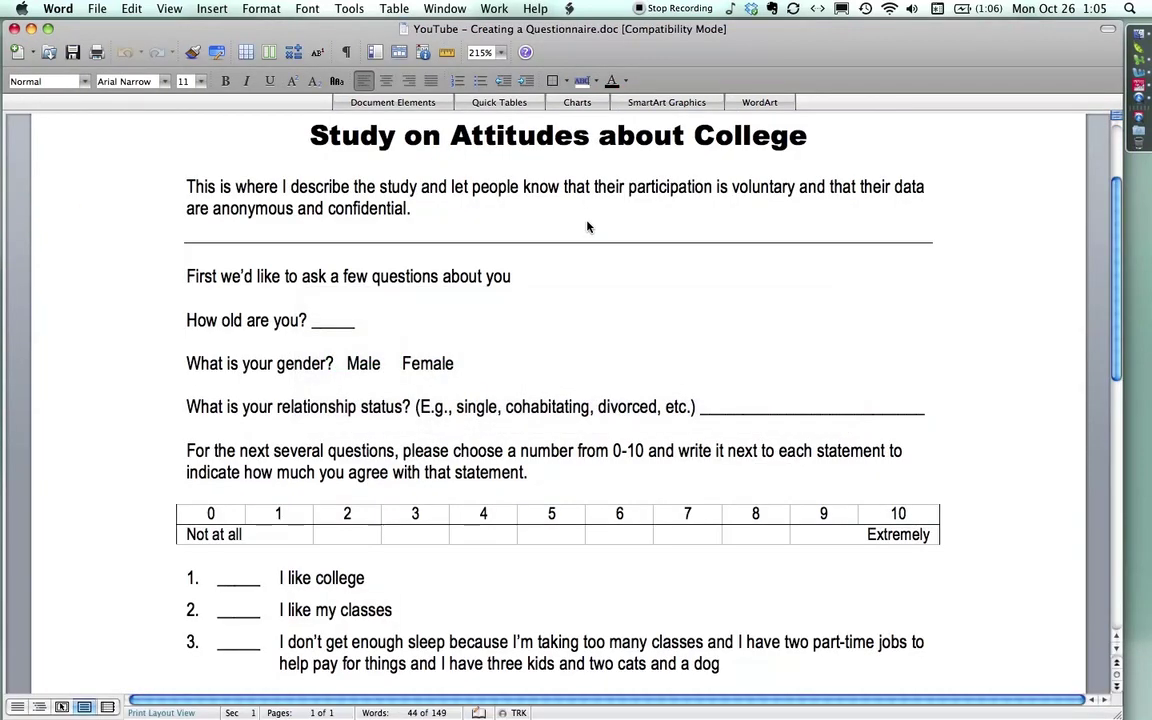
pyautogui.press('super+Tab')
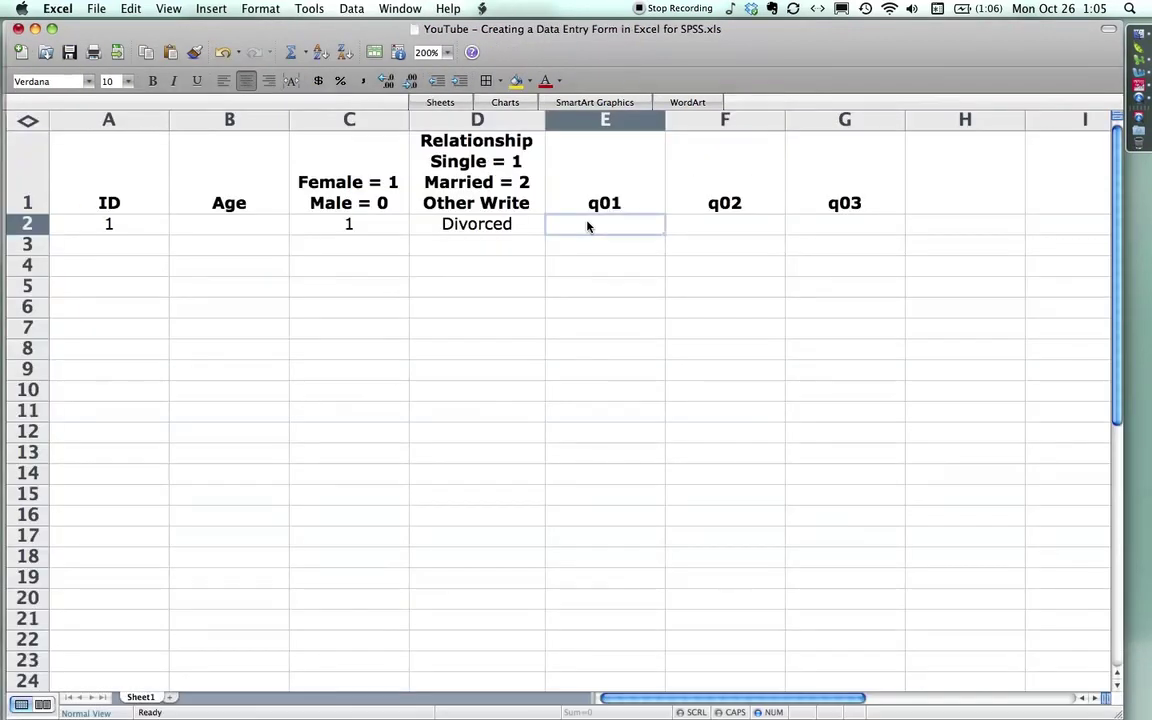
pyautogui.write('7')
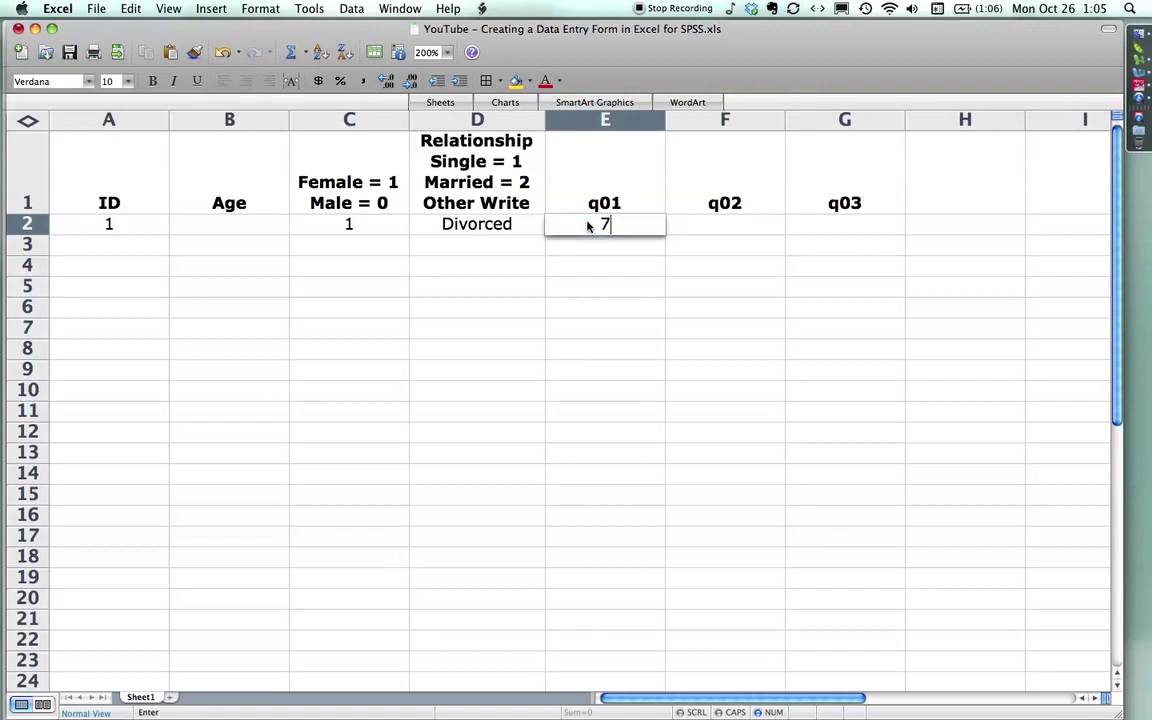
pyautogui.press('Tab')
pyautogui.write('9')
pyautogui.press('Tab')
# Check the third statement in the Word questionnaire, then complete row 2 of the Excel sheet with 2 for q03.
pyautogui.press('super+Tab')
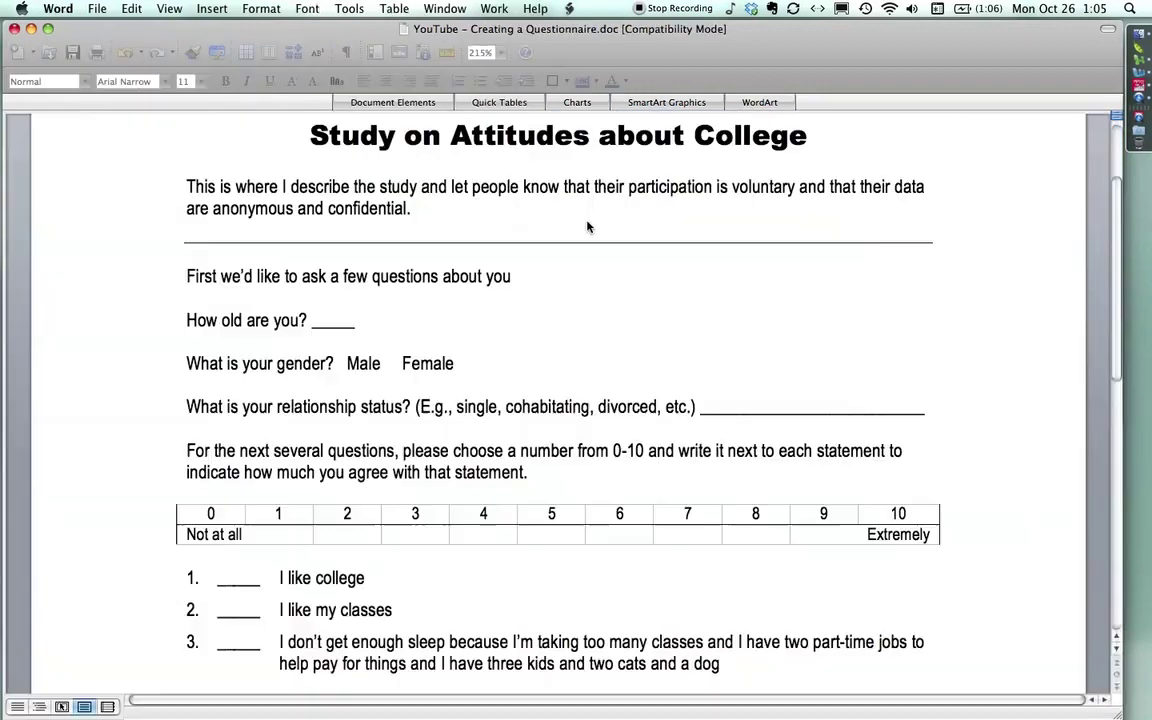
pyautogui.press('super+Tab')
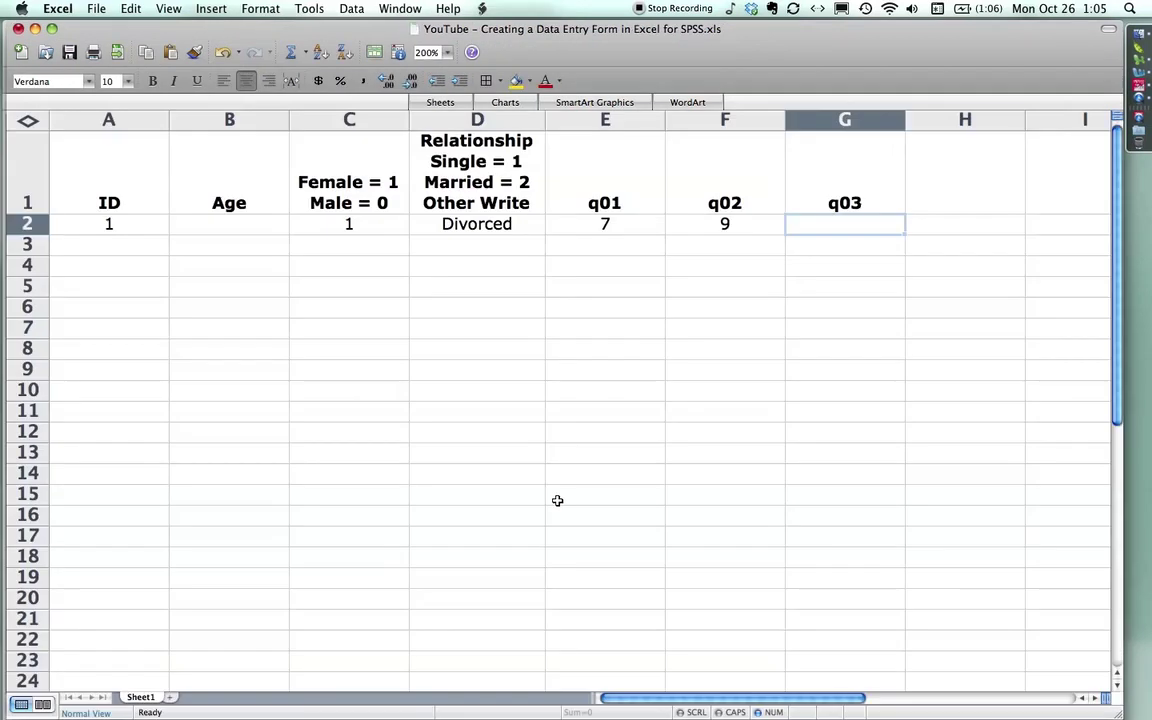
pyautogui.write('2')
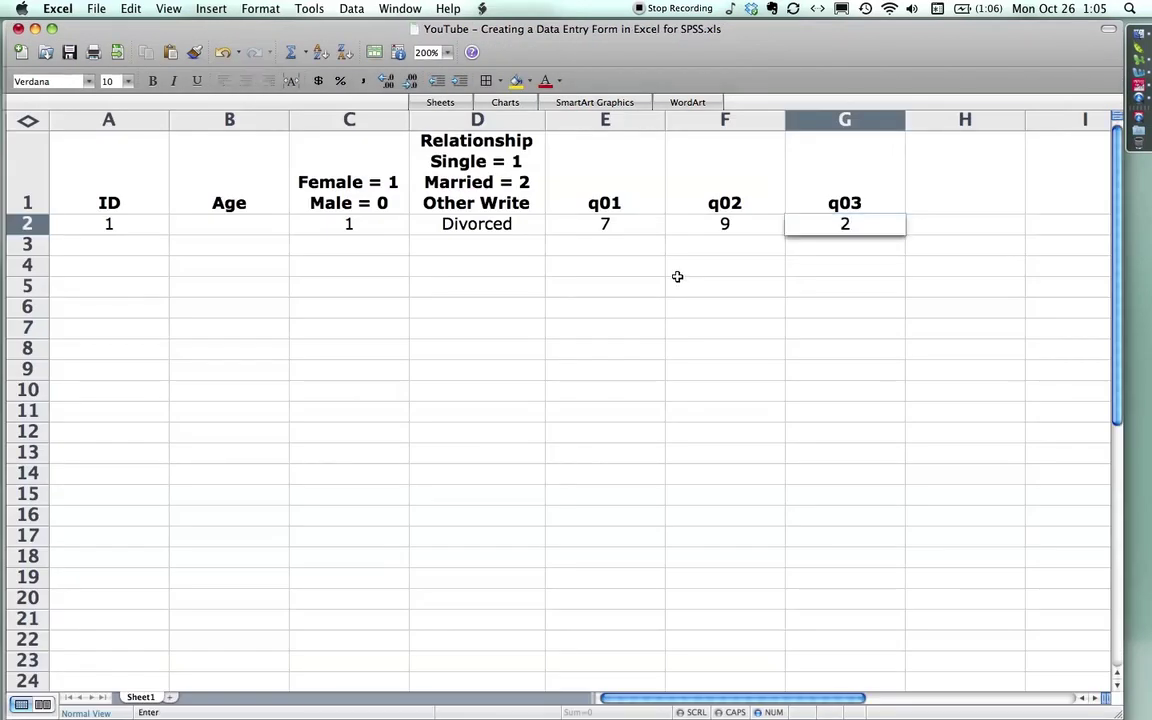
pyautogui.press('Return')
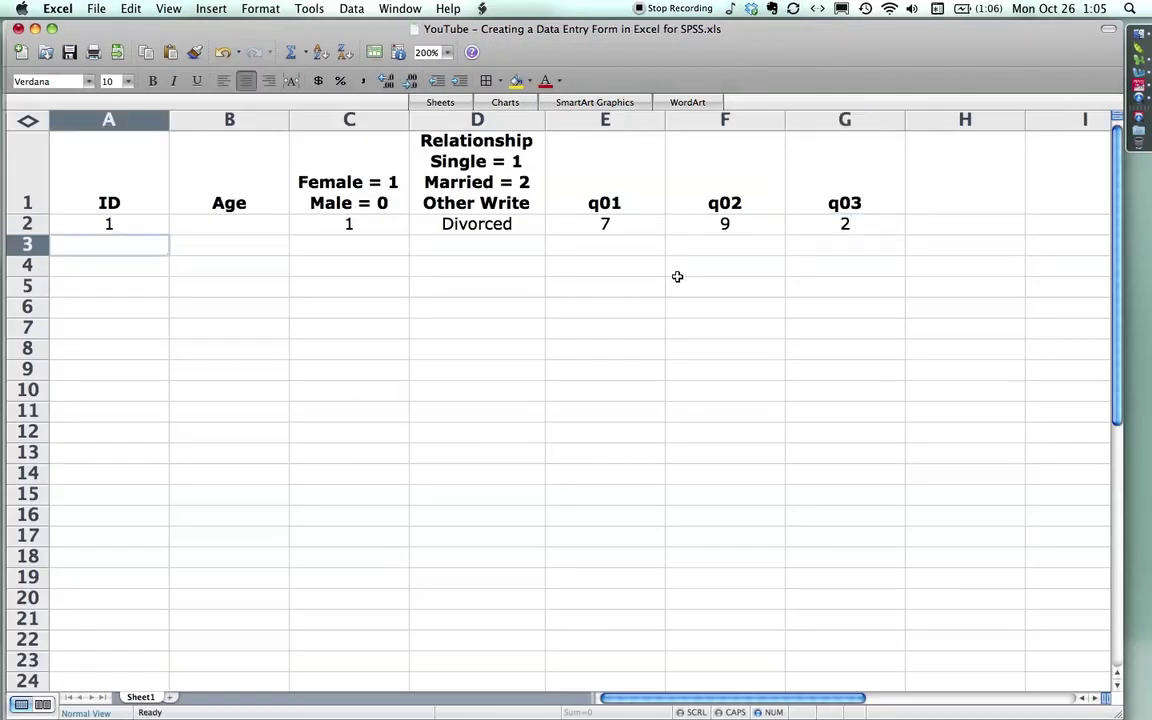